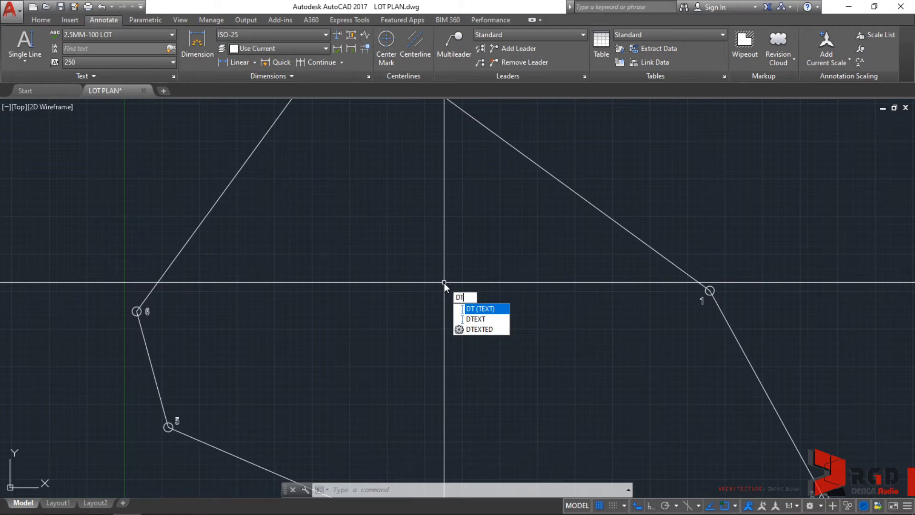
{"action": "key", "text": "Return"}
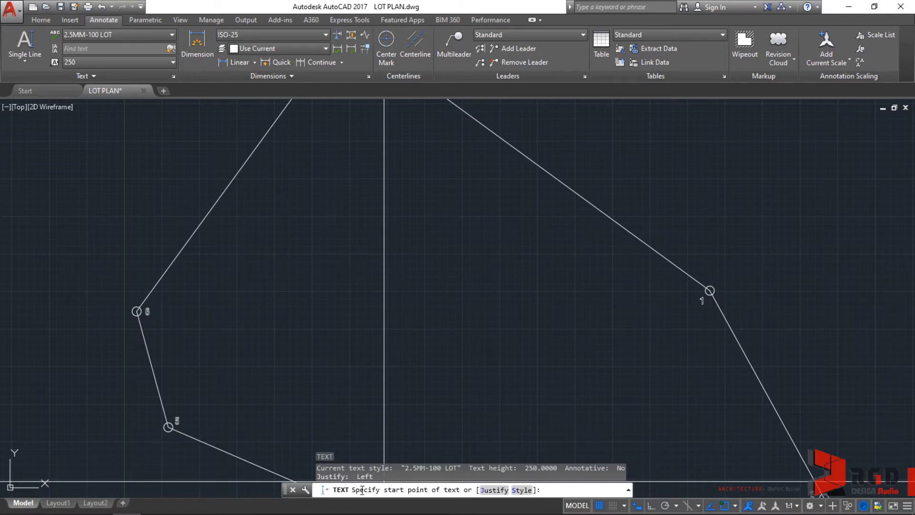
{"action": "left_click", "coordinate": [492, 491]}
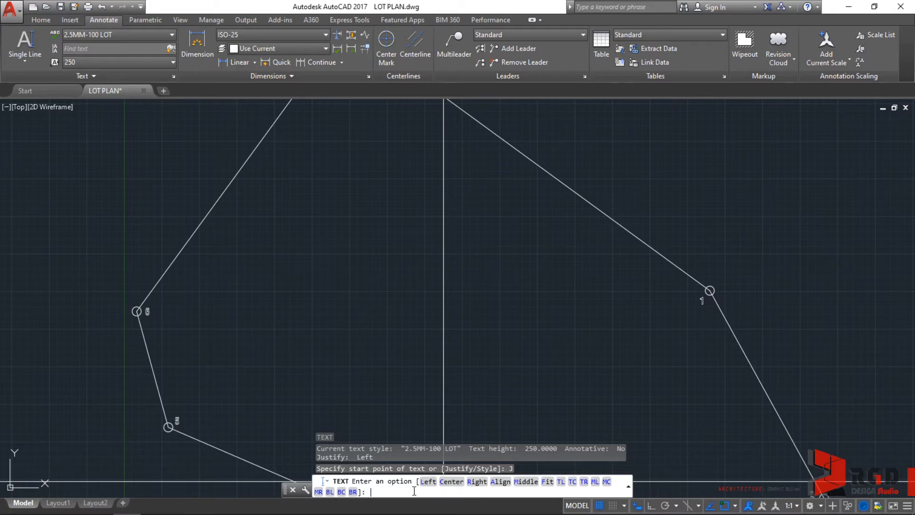
{"action": "left_click", "coordinate": [452, 482]}
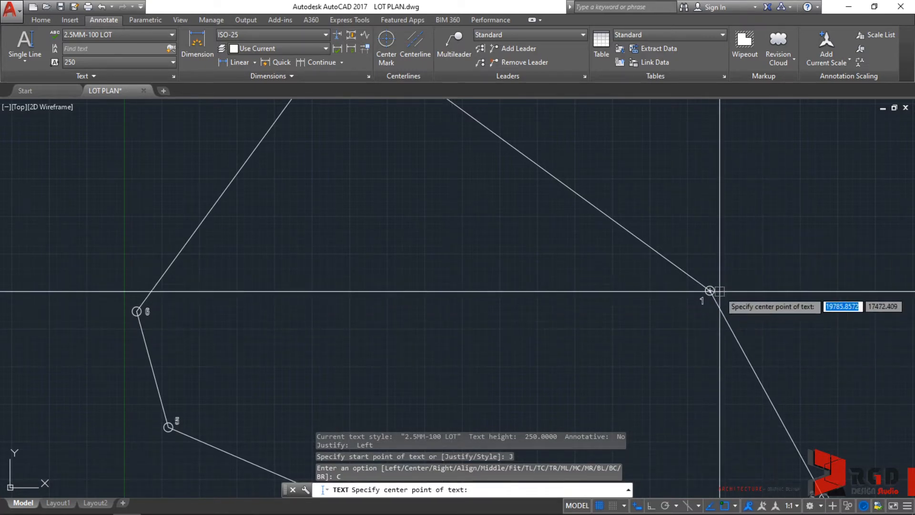
{"action": "scroll", "coordinate": [710, 290], "scroll_direction": "up", "scroll_amount": 9}
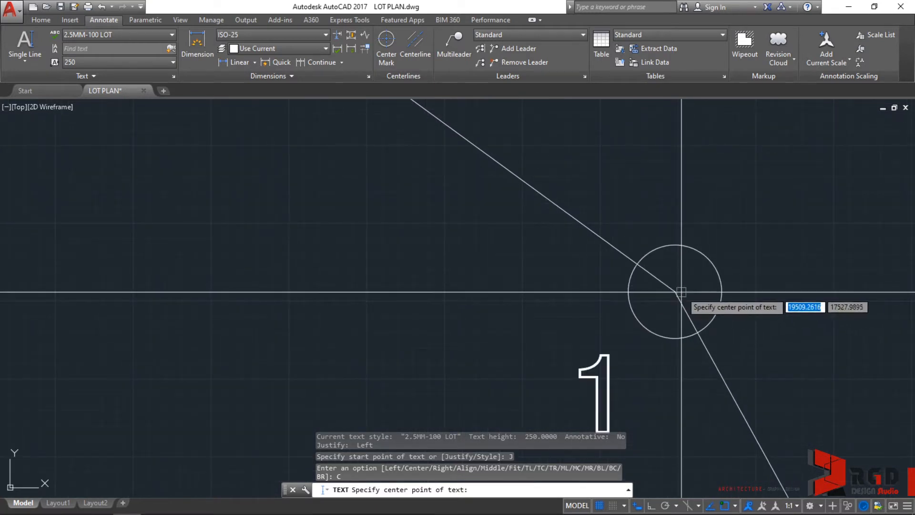
{"action": "left_click", "coordinate": [675, 291]}
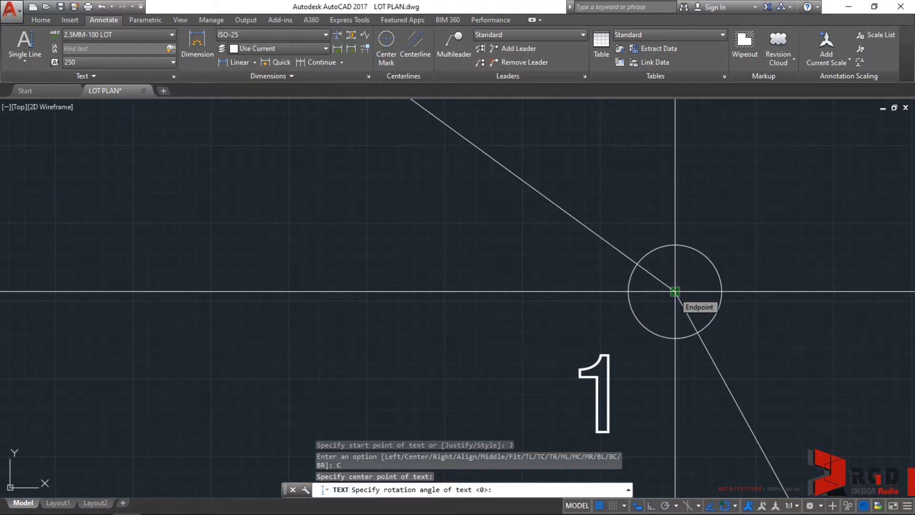
{"action": "key", "text": "Return"}
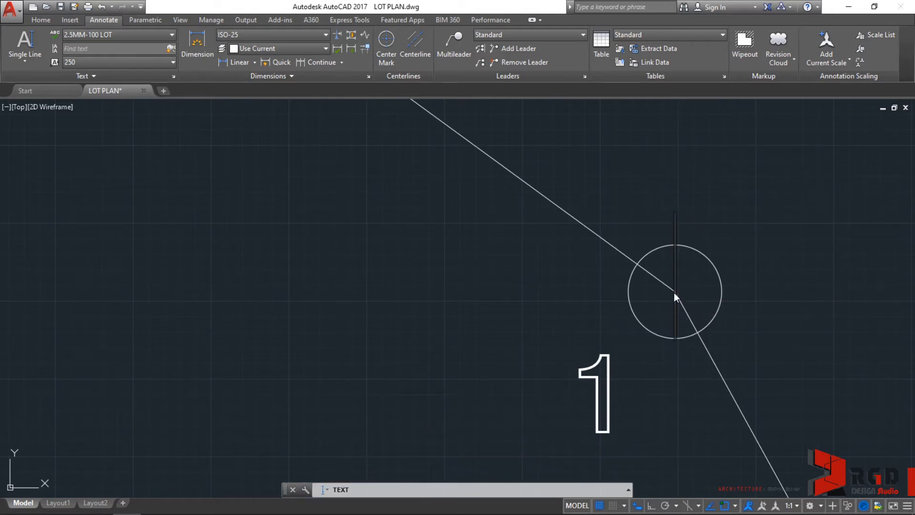
{"action": "type", "text": "HHHHHHHHHHHHHHHHHHH"}
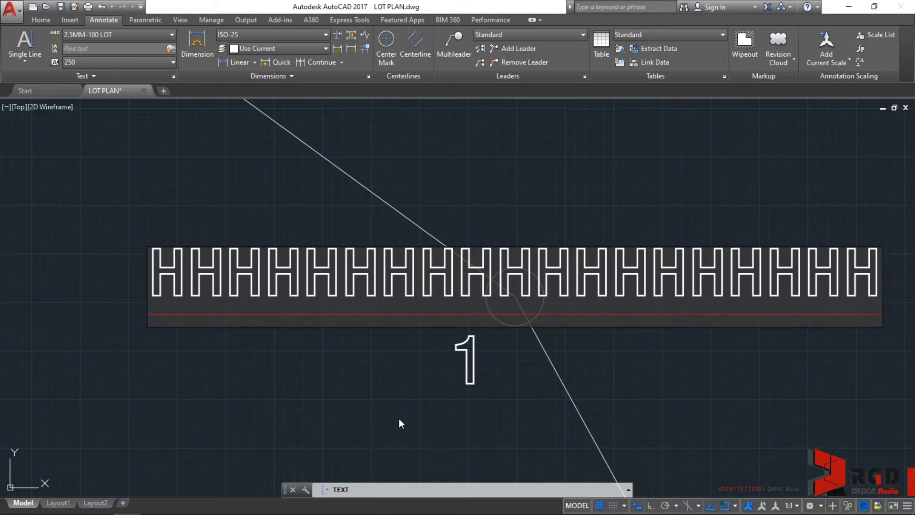
{"action": "key", "text": "Escape"}
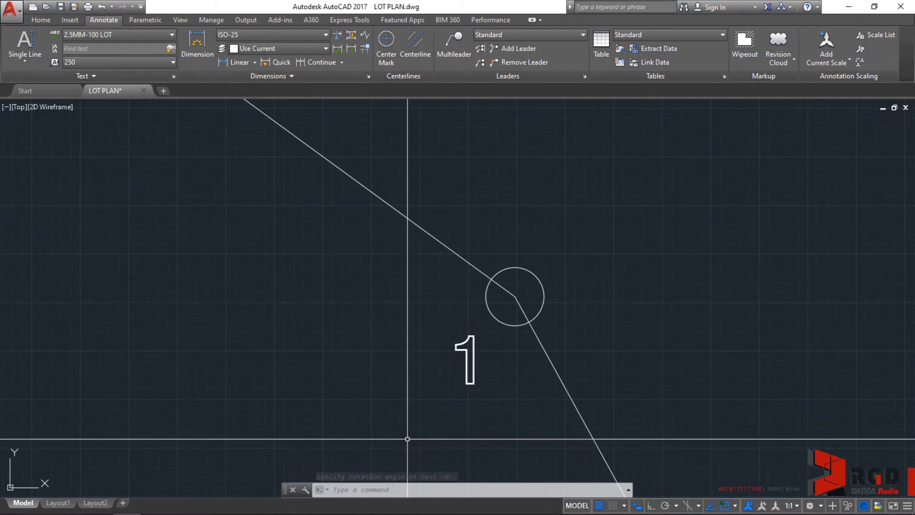
- Start single-line text with Left justification in the open interior of the lot, using a rotation angle of 0
{"action": "type", "text": "text"}
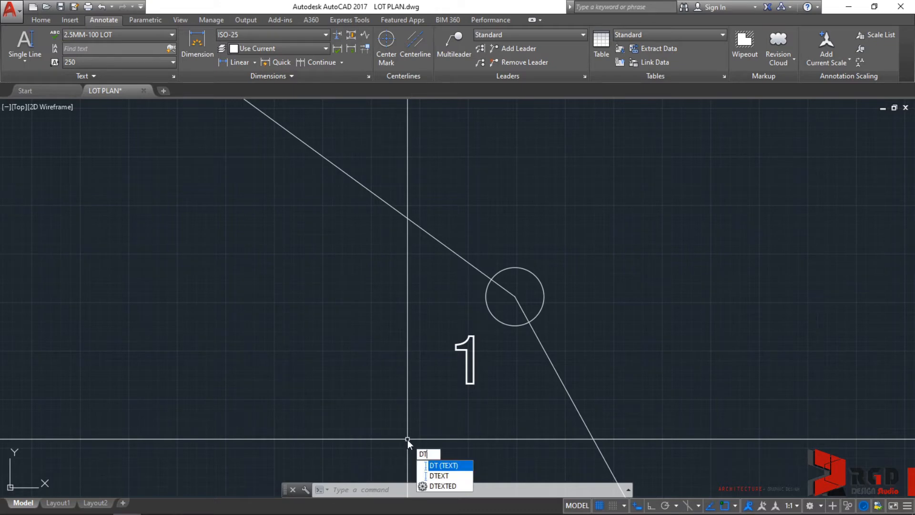
{"action": "key", "text": "Return"}
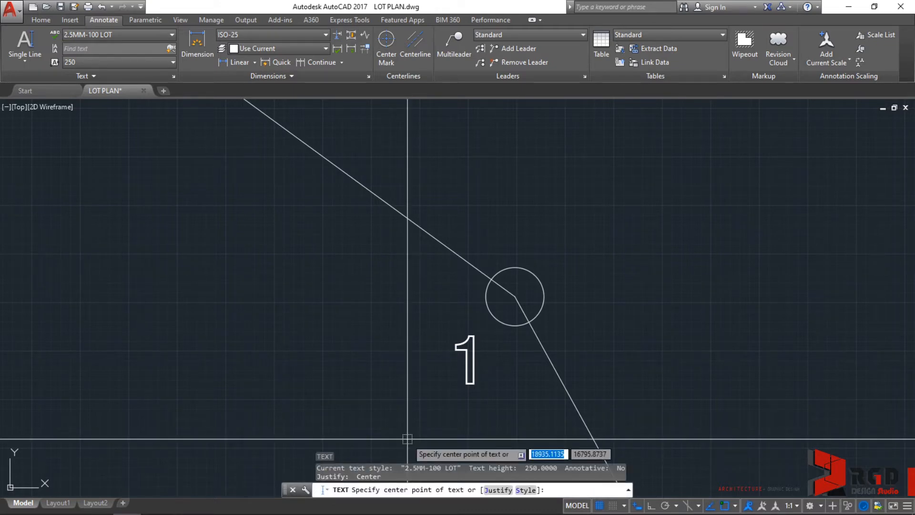
{"action": "type", "text": "j"}
{"action": "key", "text": "Return"}
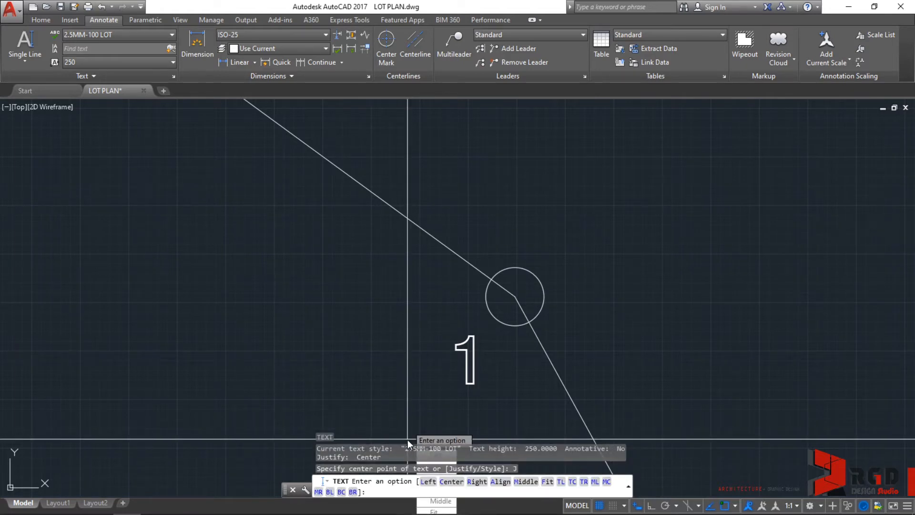
{"action": "type", "text": "L"}
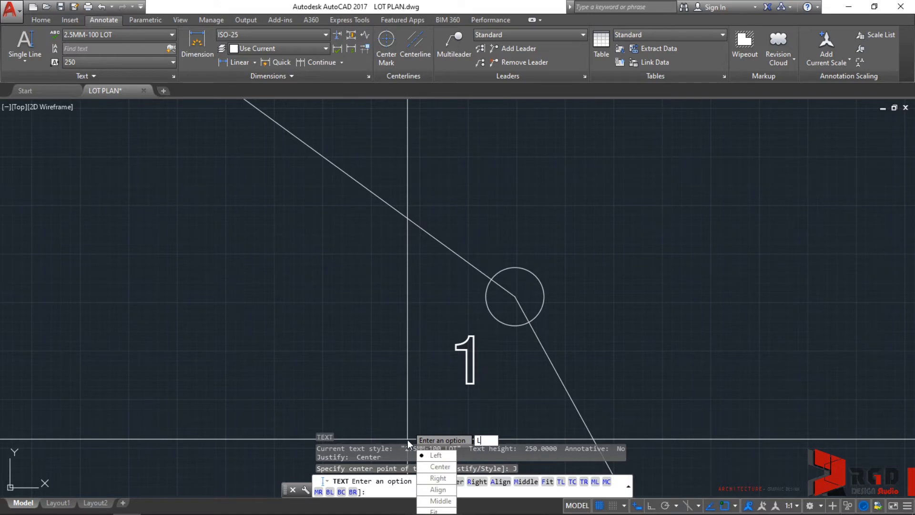
{"action": "key", "text": "Return"}
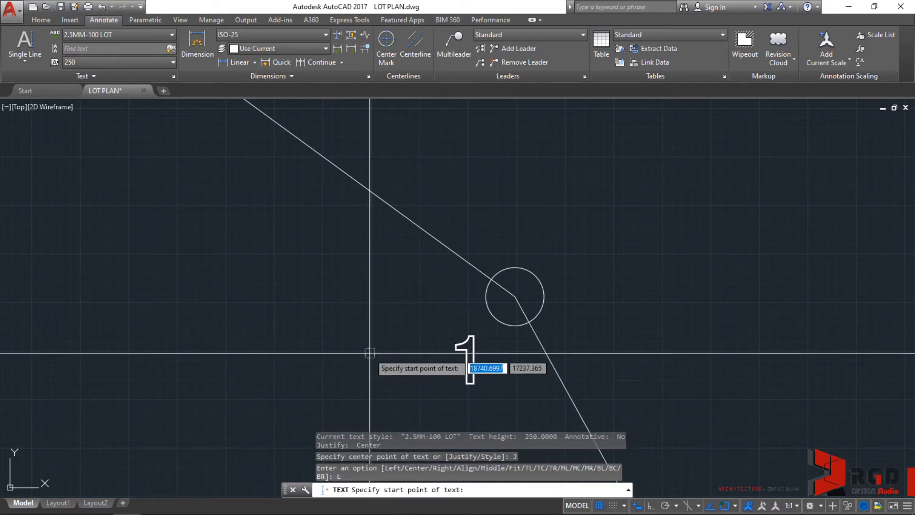
{"action": "scroll", "coordinate": [312, 323], "scroll_direction": "down", "scroll_amount": 6}
{"action": "scroll", "coordinate": [286, 326], "scroll_direction": "down", "scroll_amount": 4}
{"action": "middle_click_drag", "start_coordinate": [248, 343], "coordinate": [627, 307]}
{"action": "scroll", "coordinate": [497, 294], "scroll_direction": "up", "scroll_amount": 2}
{"action": "scroll", "coordinate": [517, 302], "scroll_direction": "down", "scroll_amount": 2}
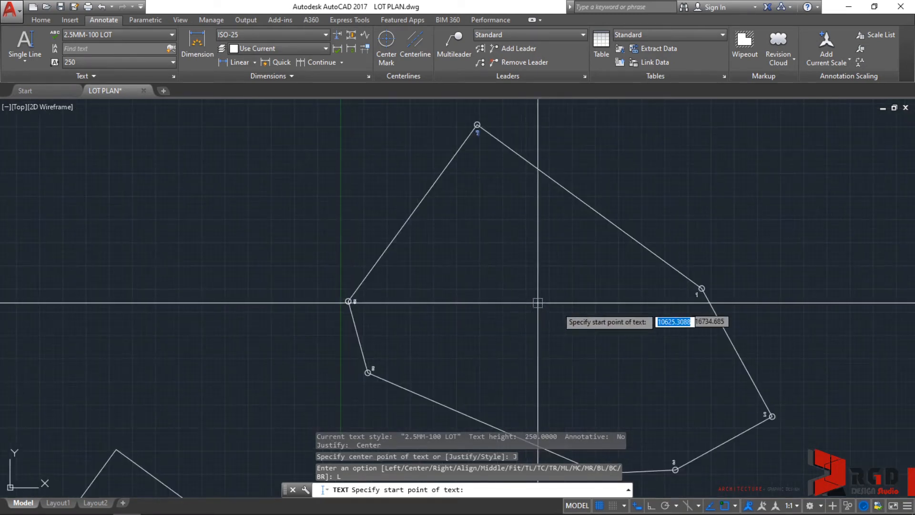
{"action": "middle_click_drag", "start_coordinate": [537, 306], "coordinate": [471, 294]}
{"action": "scroll", "coordinate": [424, 267], "scroll_direction": "up", "scroll_amount": 2}
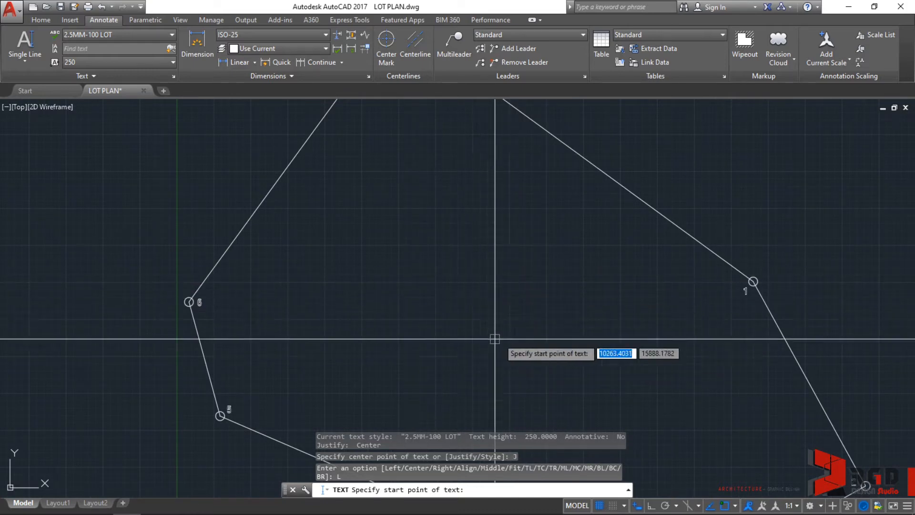
{"action": "left_click", "coordinate": [411, 299]}
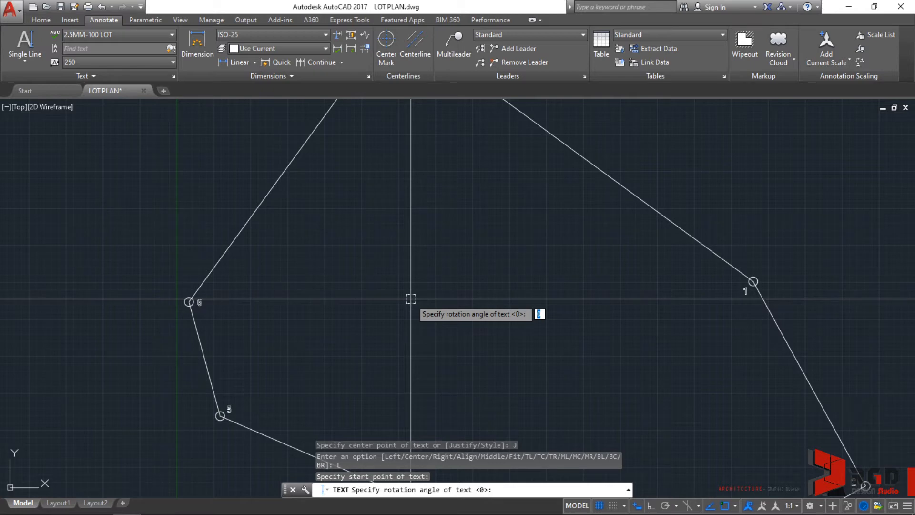
{"action": "key", "text": "Return"}
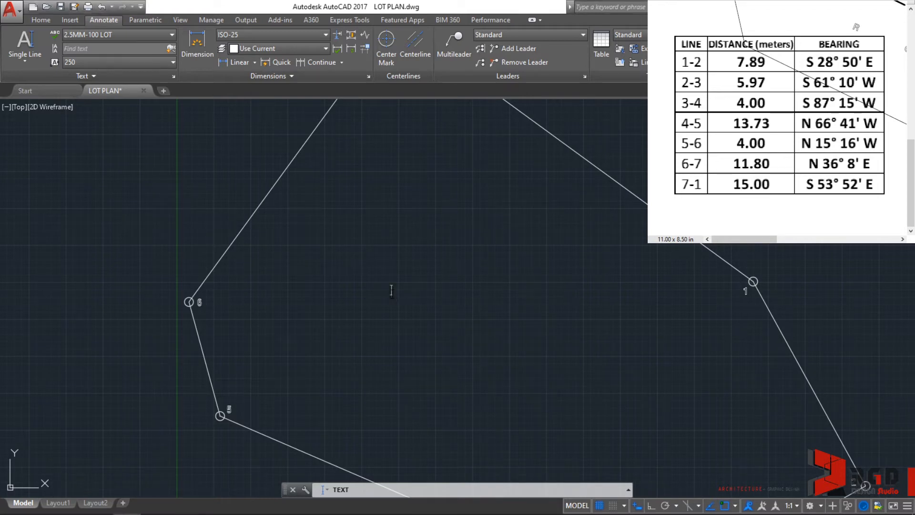
- Write the first text line as S 28° 50' E 7.89 m, leaving a wide gap between bearing and distance
{"action": "type", "text": "S2"}
{"action": "type", "text": "8"}
{"action": "key", "text": "alt"}
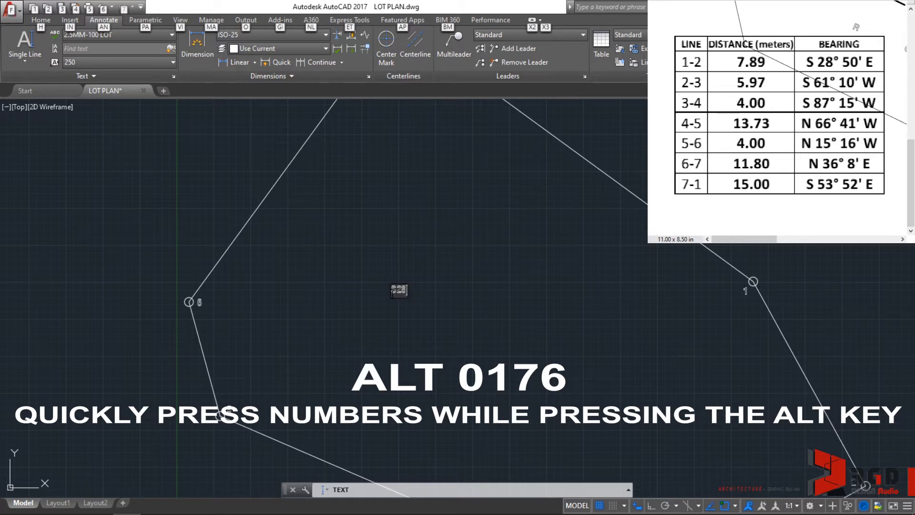
{"action": "type", "text": "°5"}
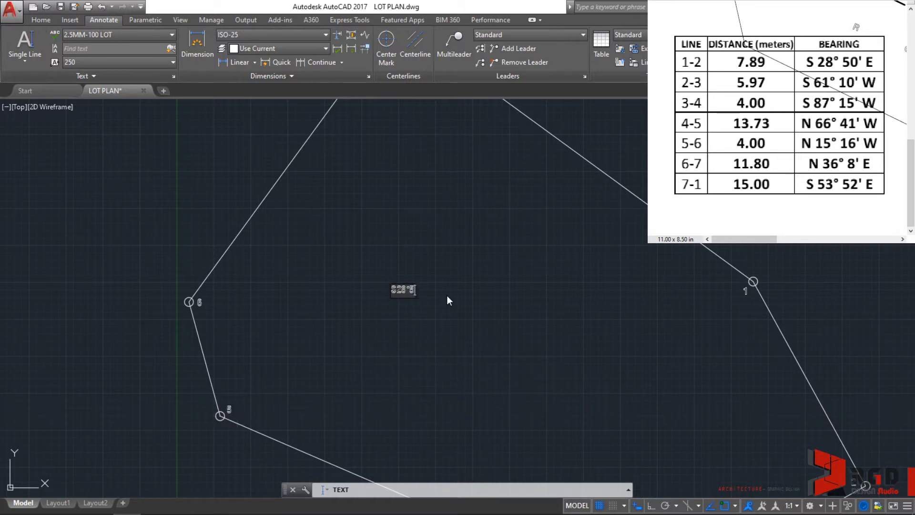
{"action": "type", "text": "0'E   7.89 m"}
{"action": "left_click", "coordinate": [399, 292]}
{"action": "left_click", "coordinate": [412, 291]}
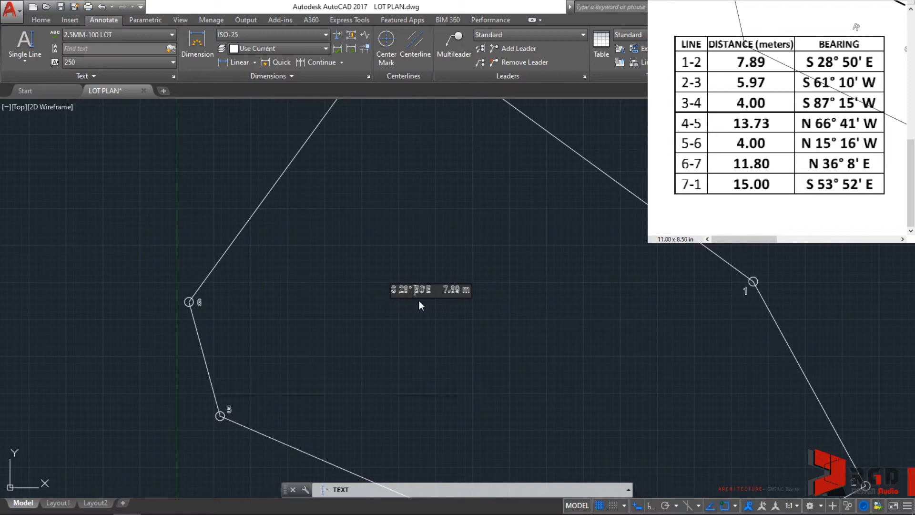
{"action": "left_click", "coordinate": [427, 290]}
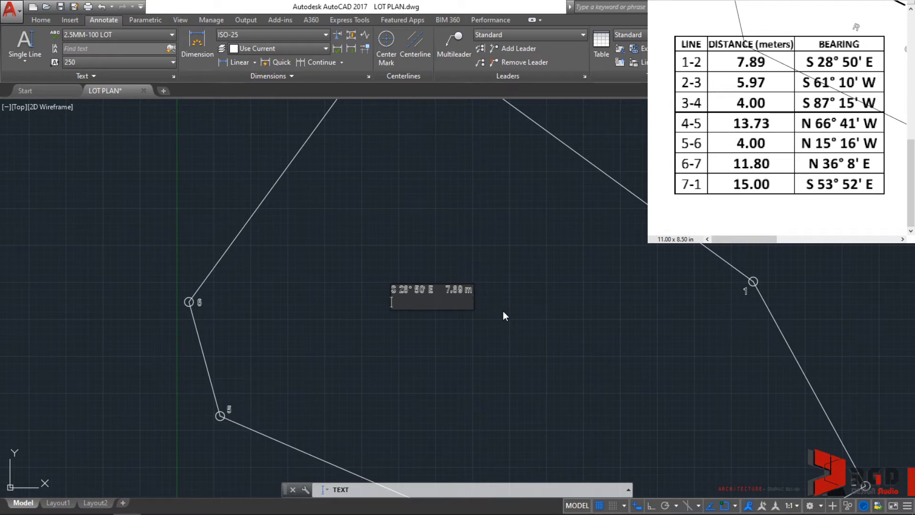
{"action": "key", "text": "Return"}
- Add a second text line reading S 61° 10' W 5.97 m, with a wide gap before the distance
{"action": "type", "text": "S 61"}
{"action": "key", "text": "alt"}
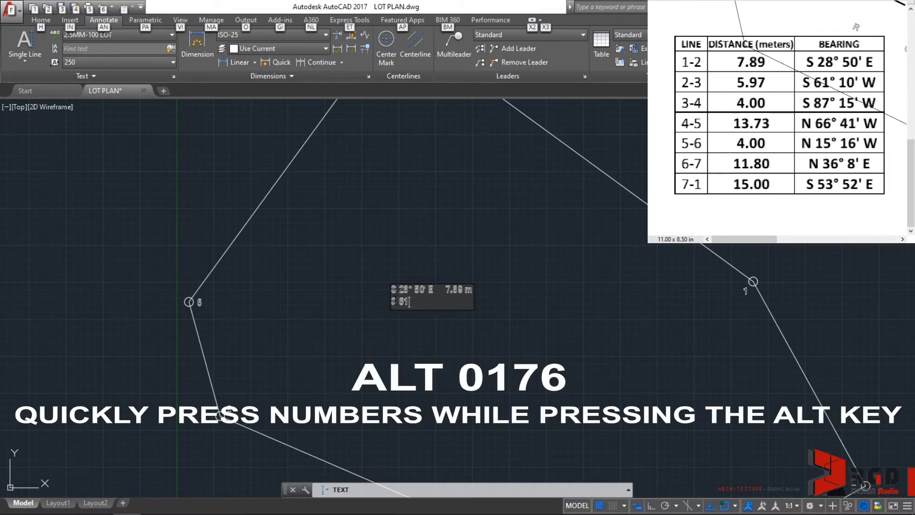
{"action": "type", "text": "°"}
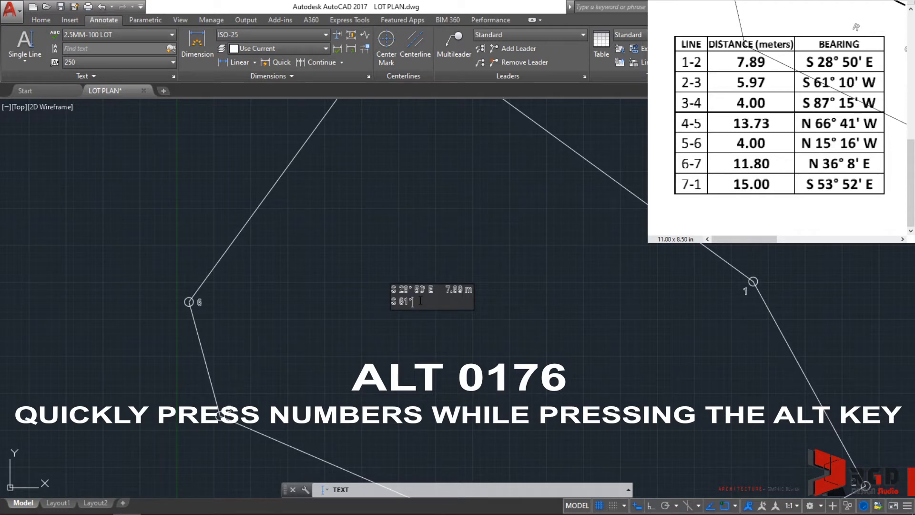
{"action": "type", "text": " 10'W"}
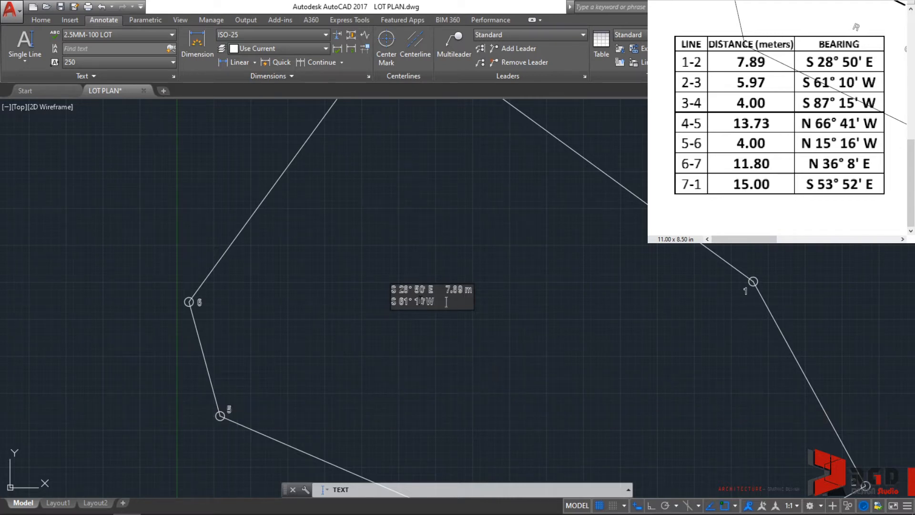
{"action": "type", "text": "    5.97 m"}
{"action": "key", "text": "Return"}
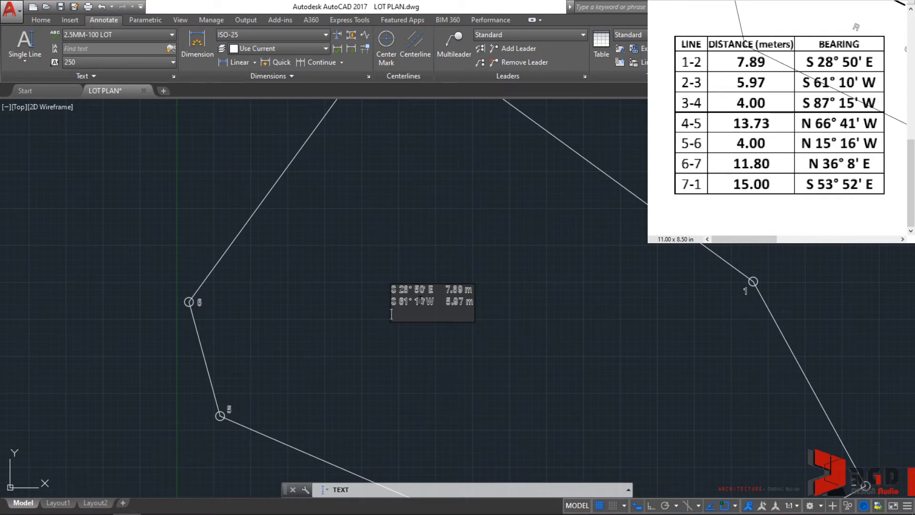
- Add the lines S 87°15' W 4.00 m, N 66°41' W 13.73 m, N 15°16' W 4.00 m, N 36°8' E 11.80 m, S 53°52' E 15.00 m
{"action": "type", "text": "S 87° 15' W 4.00 m N 66° 41' W 13.73 m N 15° 16' W 4.00 m N 36° 8' E 11.80 m S 53° 52' E 15.00 m"}
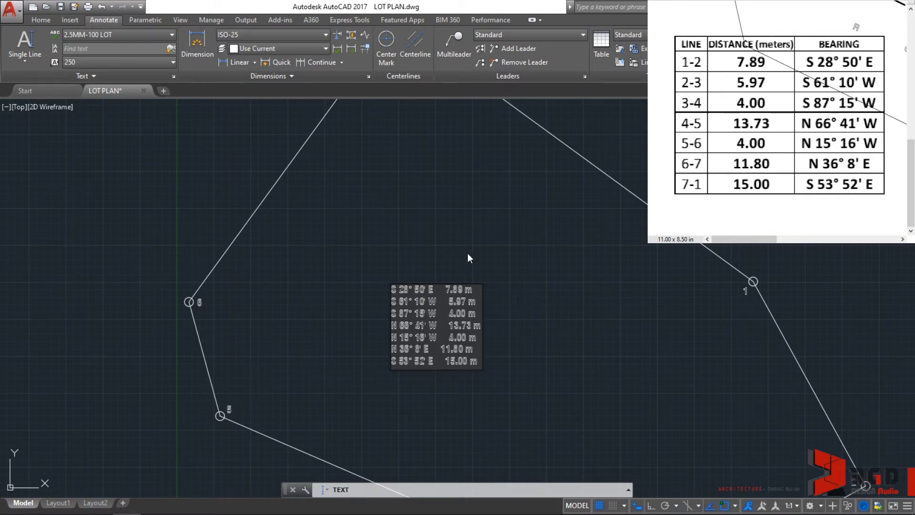
{"action": "left_click", "coordinate": [456, 256]}
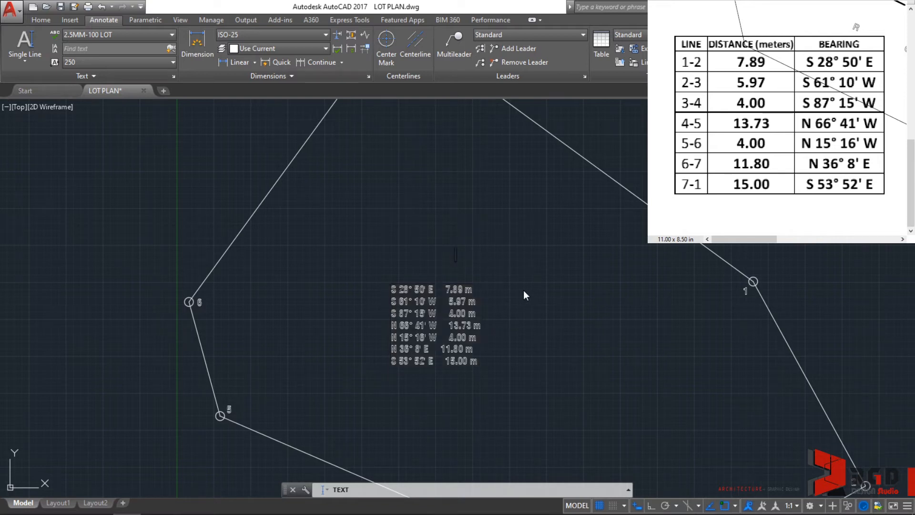
{"action": "key", "text": "Escape"}
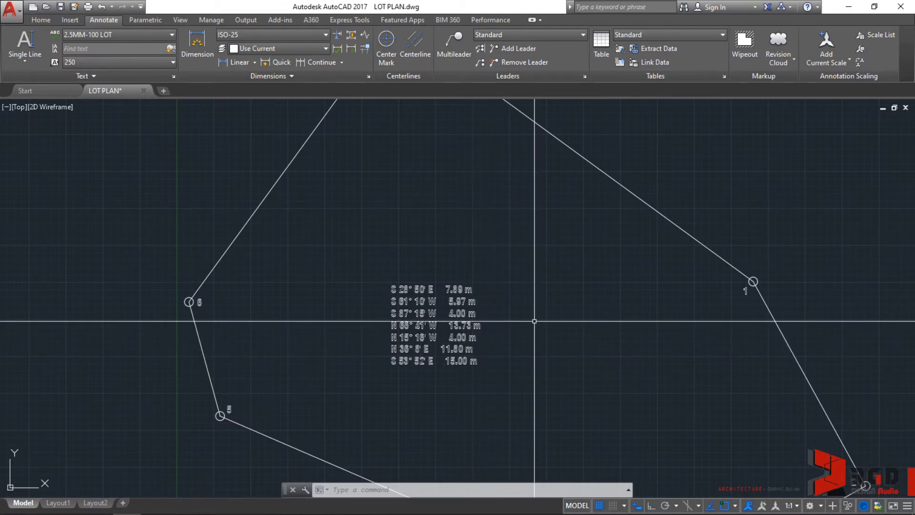
- Move the S 28° 50' E 7.89 m text beside the middle of boundary line 1-2, just outside the lot
{"action": "middle_click_drag", "start_coordinate": [574, 321], "coordinate": [431, 318]}
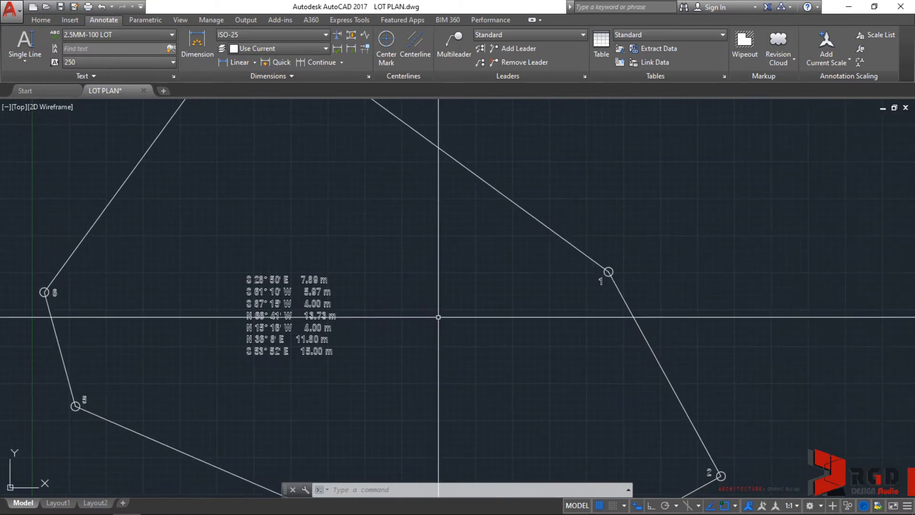
{"action": "scroll", "coordinate": [447, 338], "scroll_direction": "down", "scroll_amount": 4}
{"action": "middle_click_drag", "start_coordinate": [457, 354], "coordinate": [456, 341]}
{"action": "scroll", "coordinate": [415, 311], "scroll_direction": "up", "scroll_amount": 4}
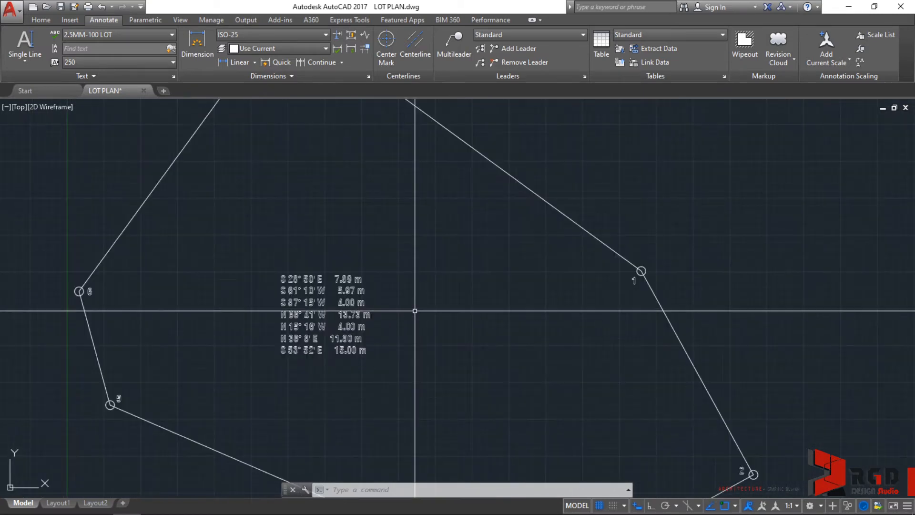
{"action": "left_click", "coordinate": [341, 277]}
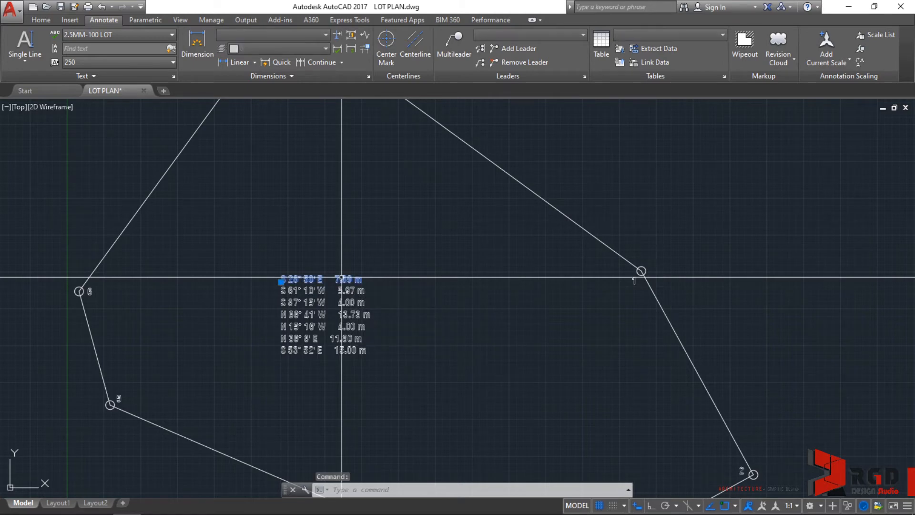
{"action": "type", "text": "M"}
{"action": "key", "text": "Return"}
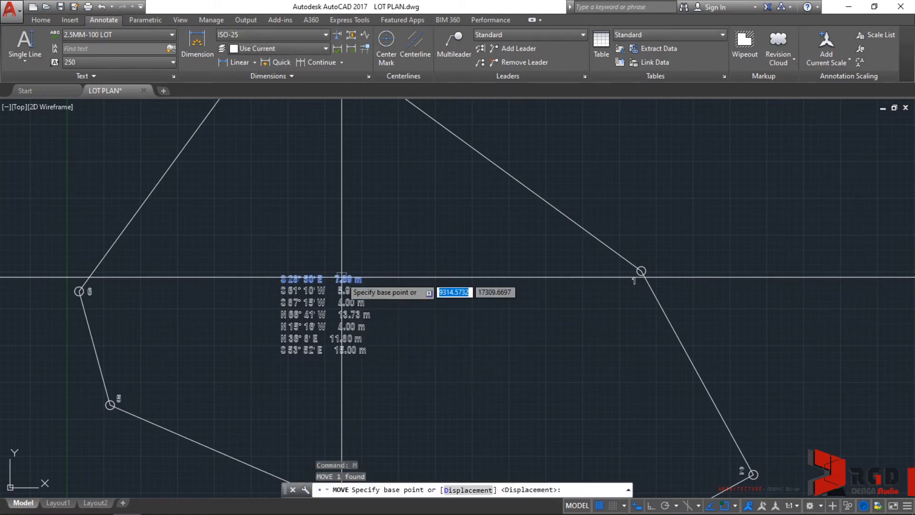
{"action": "scroll", "coordinate": [342, 276], "scroll_direction": "up", "scroll_amount": 3}
{"action": "left_click", "coordinate": [337, 277]}
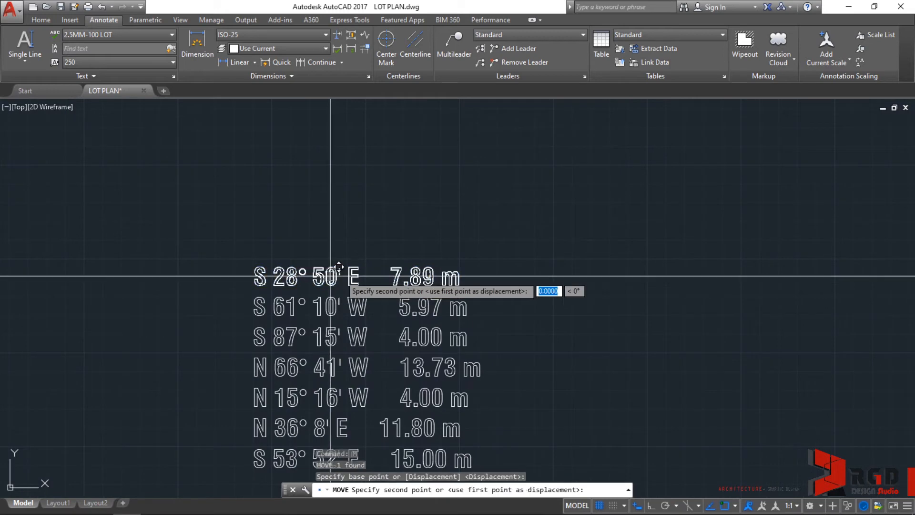
{"action": "scroll", "coordinate": [522, 260], "scroll_direction": "down", "scroll_amount": 5}
{"action": "scroll", "coordinate": [663, 305], "scroll_direction": "up", "scroll_amount": 5}
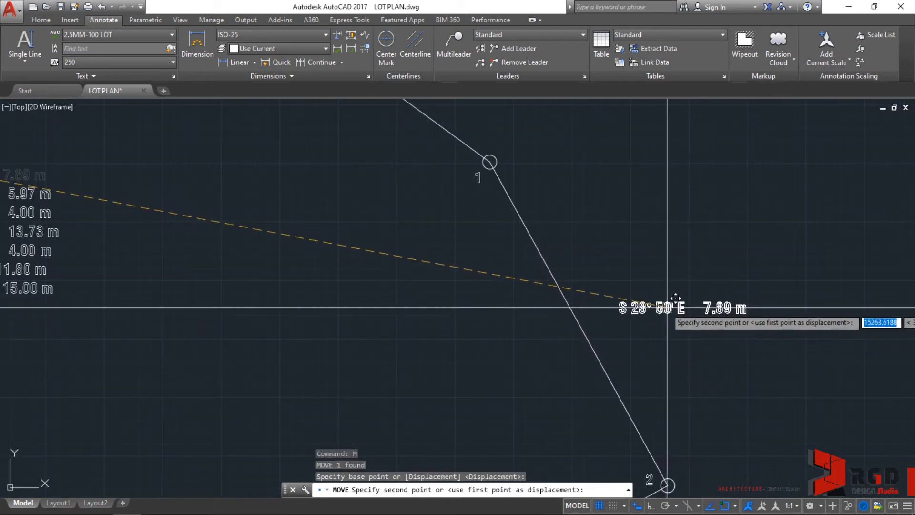
{"action": "left_click", "coordinate": [632, 301]}
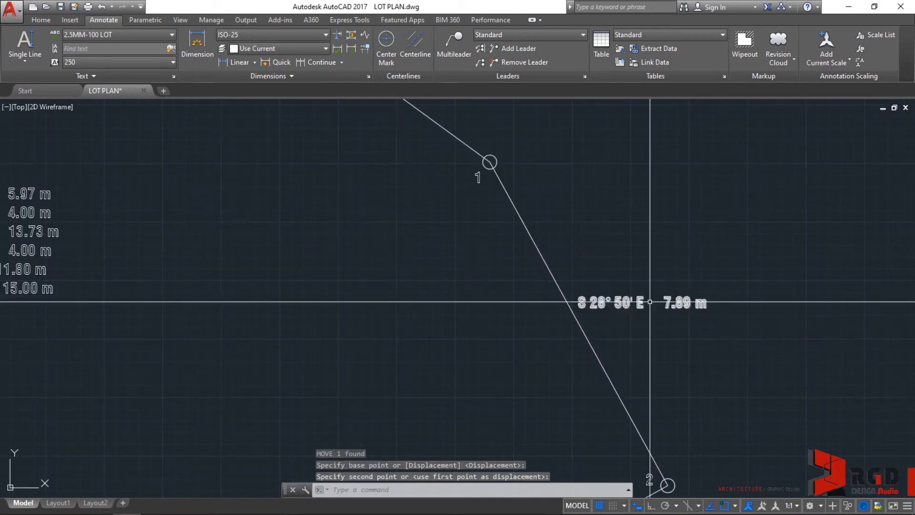
- Rotate the S 28° 50' E 7.89 m text about its lower start point by about 299° so it runs parallel to boundary line 1-2
{"action": "scroll", "coordinate": [149, 284], "scroll_direction": "down", "scroll_amount": 5}
{"action": "middle_click_drag", "start_coordinate": [149, 282], "coordinate": [266, 281]}
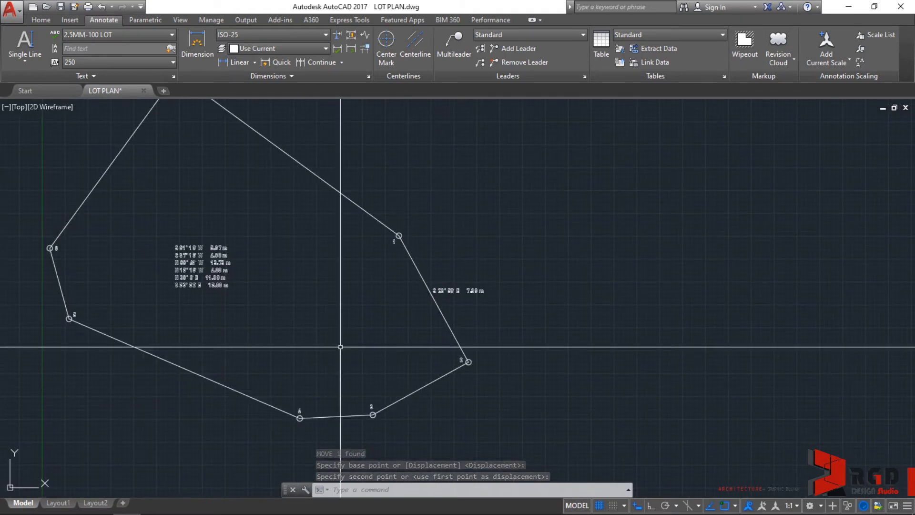
{"action": "scroll", "coordinate": [465, 292], "scroll_direction": "up", "scroll_amount": 6}
{"action": "scroll", "coordinate": [466, 293], "scroll_direction": "down", "scroll_amount": 2}
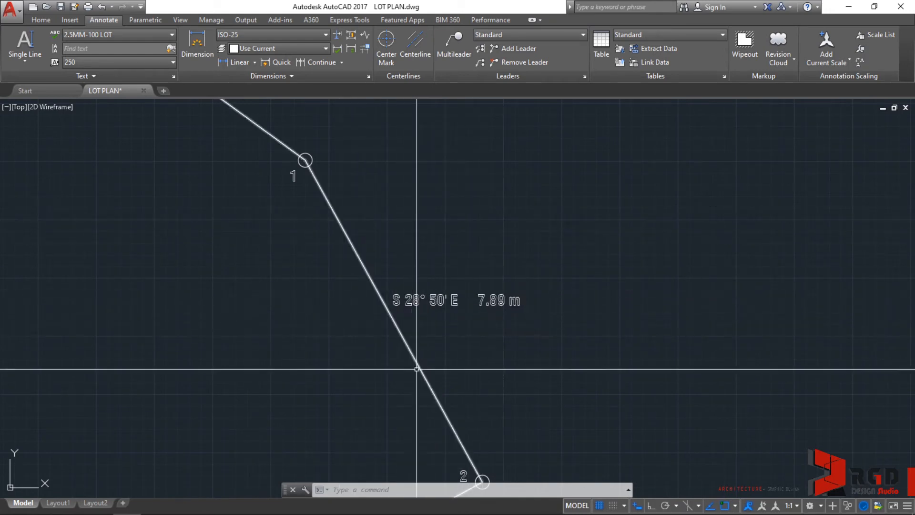
{"action": "middle_click_drag", "start_coordinate": [414, 392], "coordinate": [468, 372]}
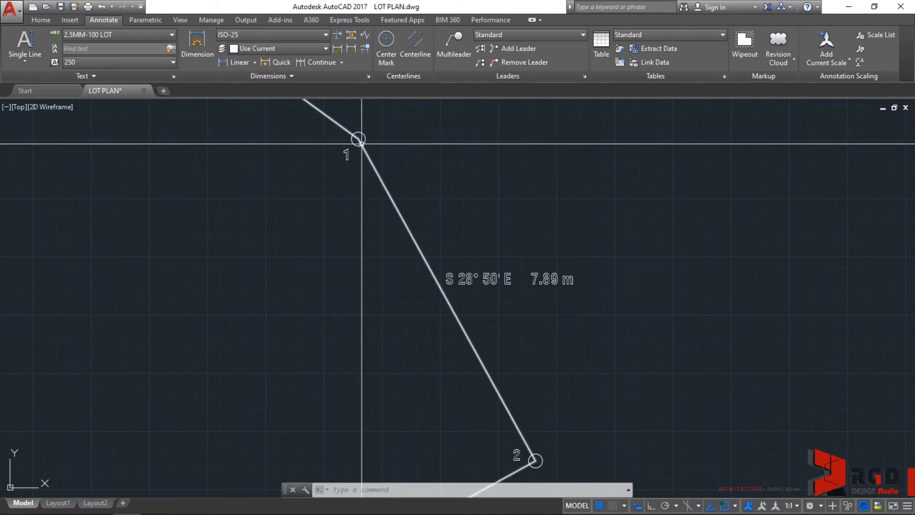
{"action": "left_click", "coordinate": [584, 318]}
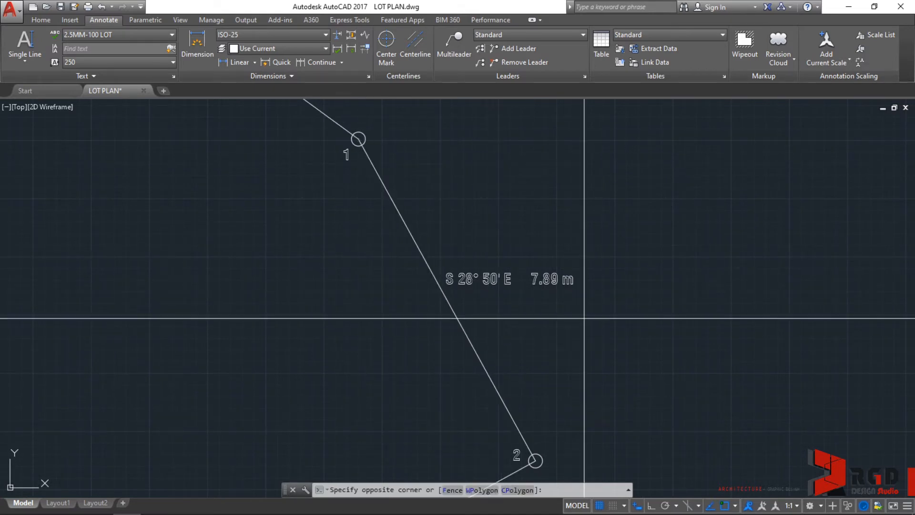
{"action": "left_click", "coordinate": [490, 231]}
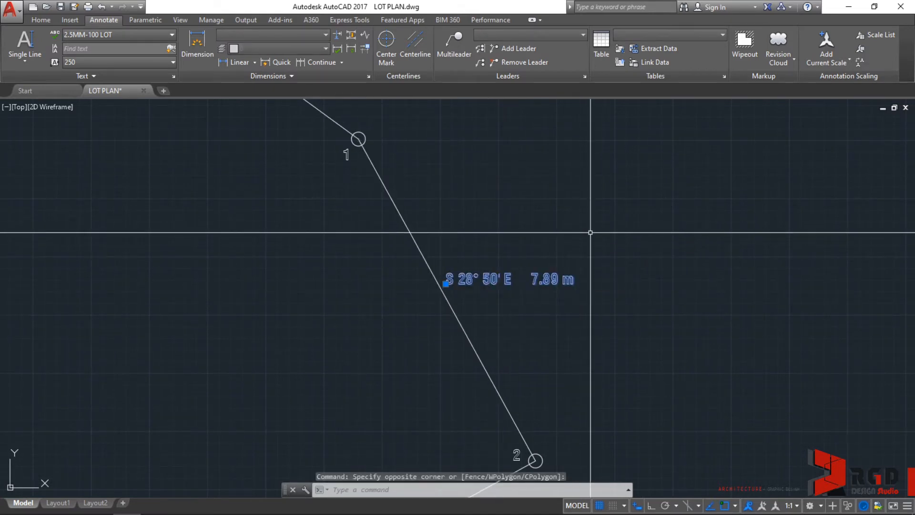
{"action": "type", "text": "RO"}
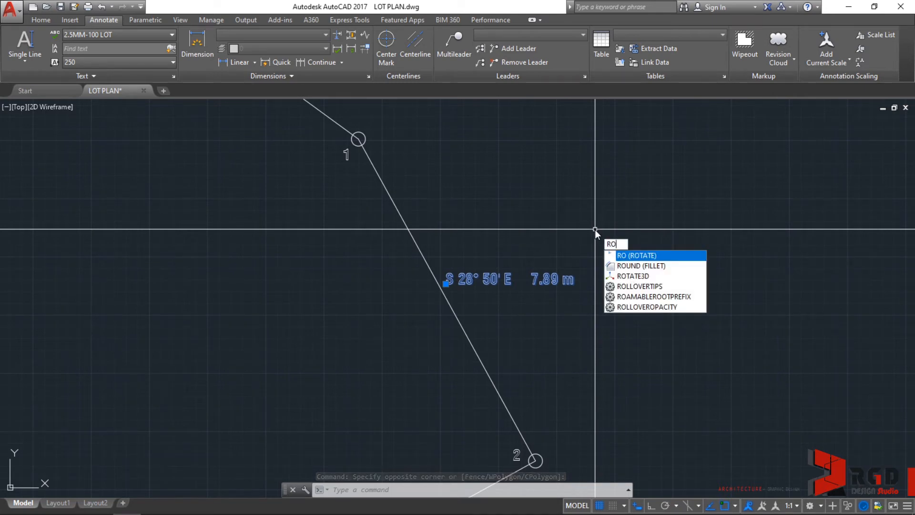
{"action": "key", "text": "Return"}
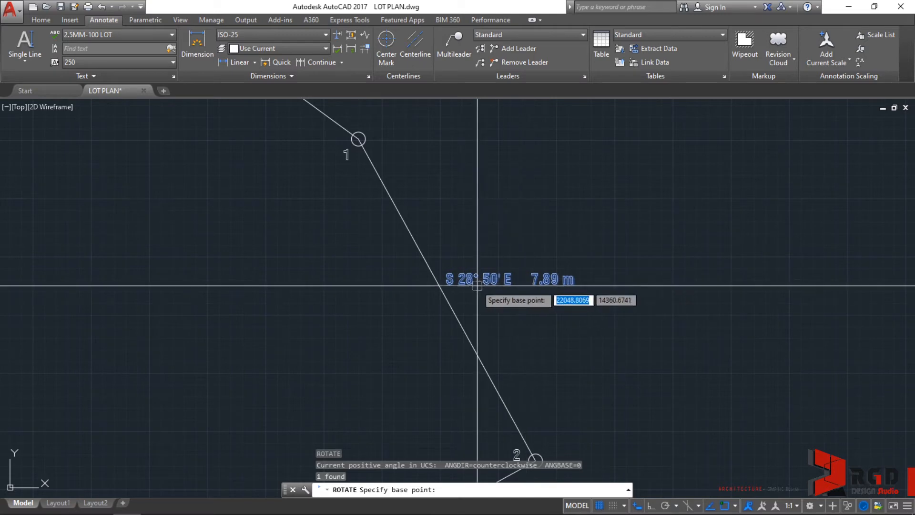
{"action": "scroll", "coordinate": [442, 284], "scroll_direction": "up", "scroll_amount": 3}
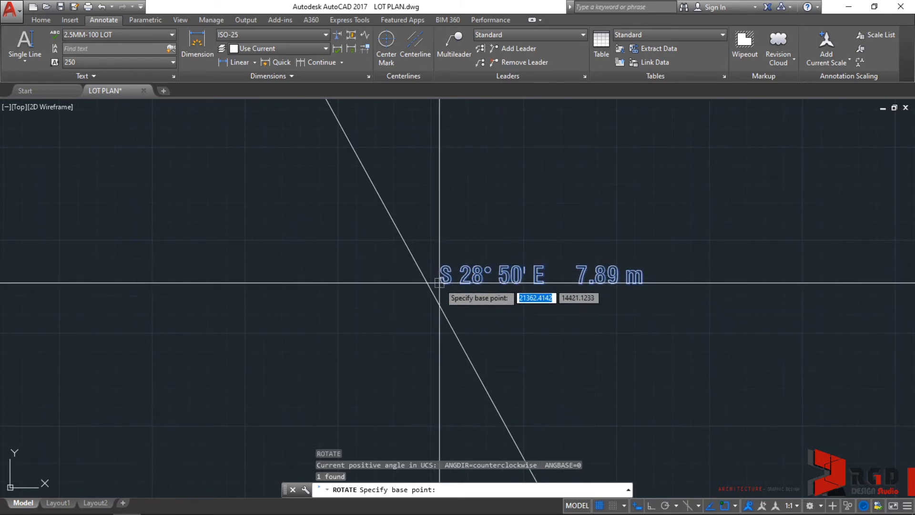
{"action": "scroll", "coordinate": [439, 283], "scroll_direction": "up", "scroll_amount": 3}
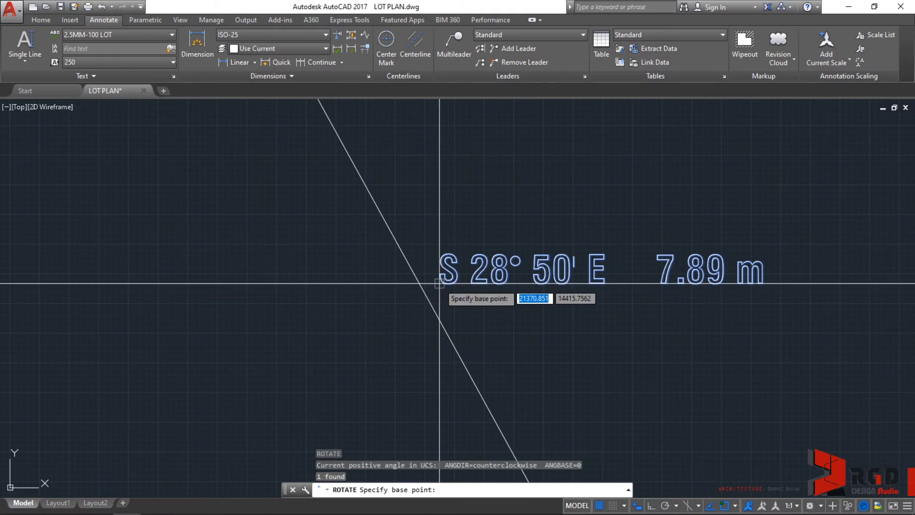
{"action": "left_click", "coordinate": [439, 283]}
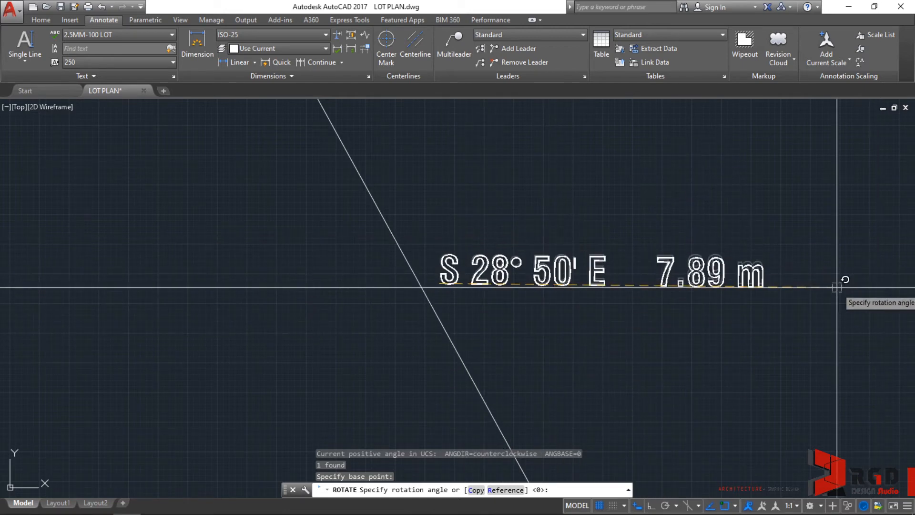
{"action": "scroll", "coordinate": [813, 306], "scroll_direction": "down", "scroll_amount": 6}
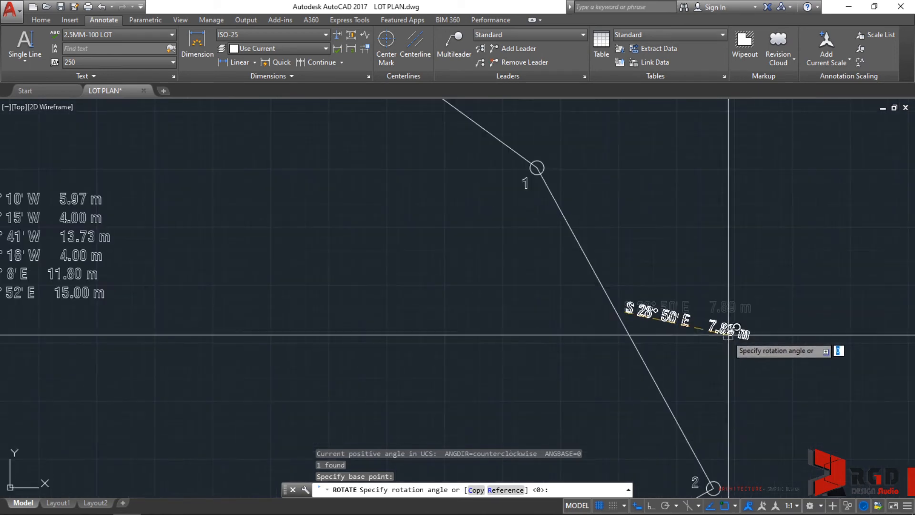
{"action": "middle_click_drag", "start_coordinate": [752, 378], "coordinate": [646, 274]}
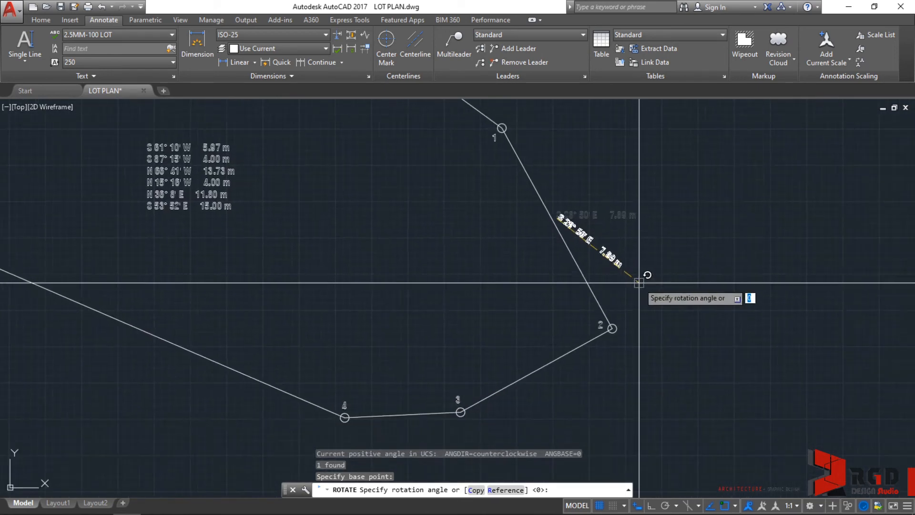
{"action": "scroll", "coordinate": [607, 271], "scroll_direction": "up", "scroll_amount": 5}
{"action": "scroll", "coordinate": [594, 305], "scroll_direction": "up", "scroll_amount": 2}
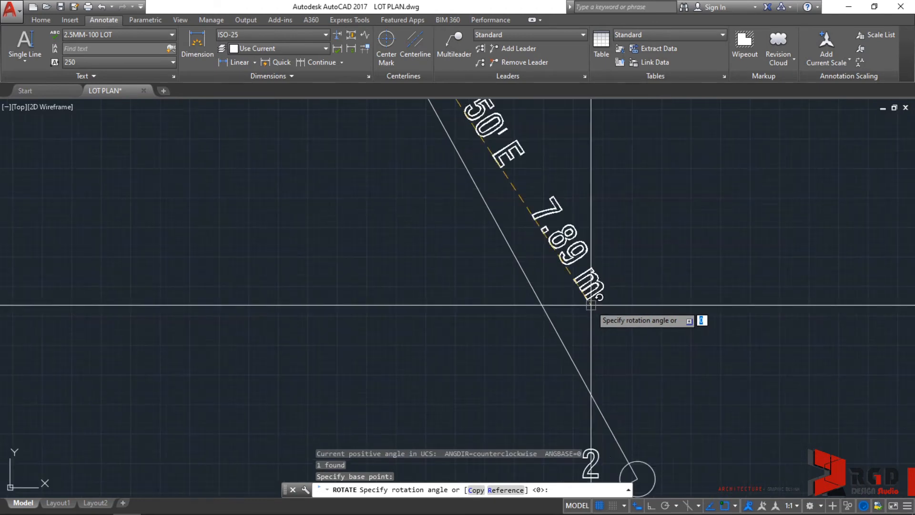
{"action": "scroll", "coordinate": [593, 306], "scroll_direction": "down", "scroll_amount": 2}
{"action": "middle_click_drag", "start_coordinate": [593, 307], "coordinate": [595, 342]}
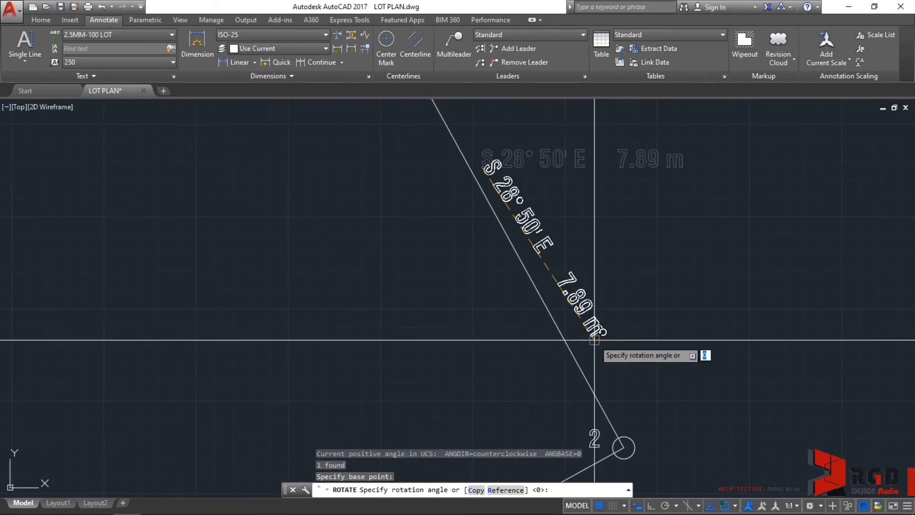
{"action": "scroll", "coordinate": [589, 343], "scroll_direction": "up", "scroll_amount": 2}
{"action": "scroll", "coordinate": [590, 343], "scroll_direction": "down", "scroll_amount": 2}
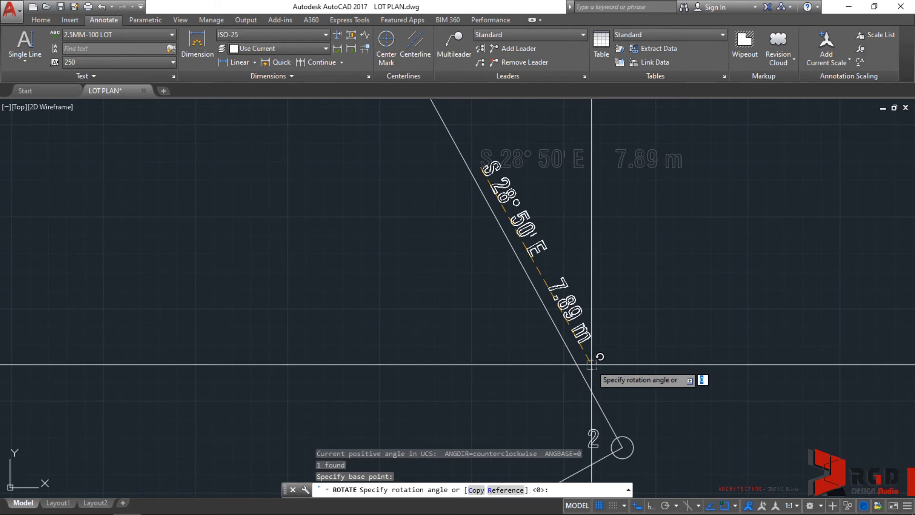
{"action": "left_click", "coordinate": [591, 364]}
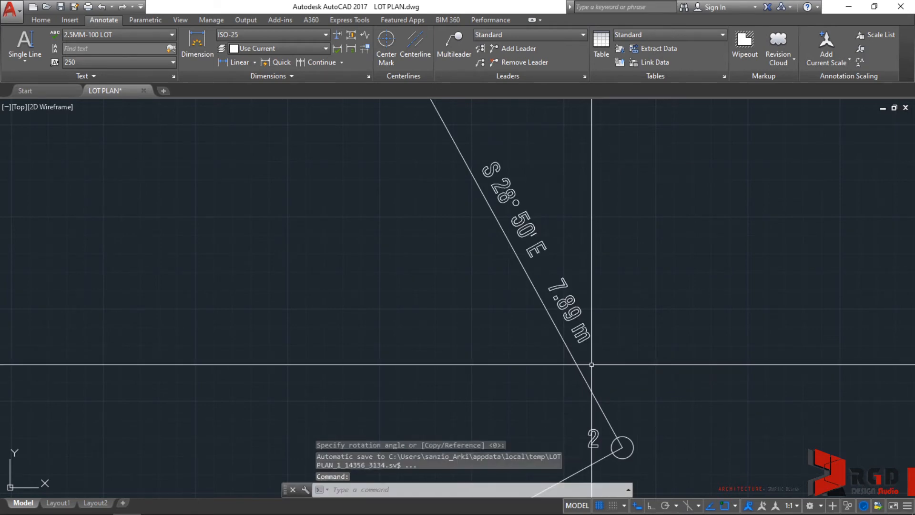
- Move the rotated S 28° 50' E 7.89 m text along boundary line 1-2 toward corner 1, centring it just outside the line
{"action": "scroll", "coordinate": [622, 354], "scroll_direction": "down", "scroll_amount": 3}
{"action": "middle_click_drag", "start_coordinate": [622, 355], "coordinate": [635, 370]}
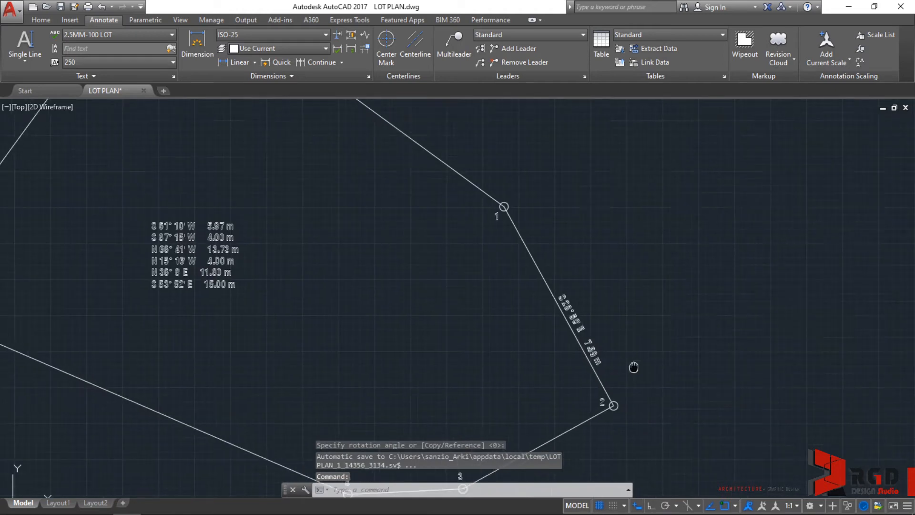
{"action": "scroll", "coordinate": [594, 365], "scroll_direction": "up", "scroll_amount": 2}
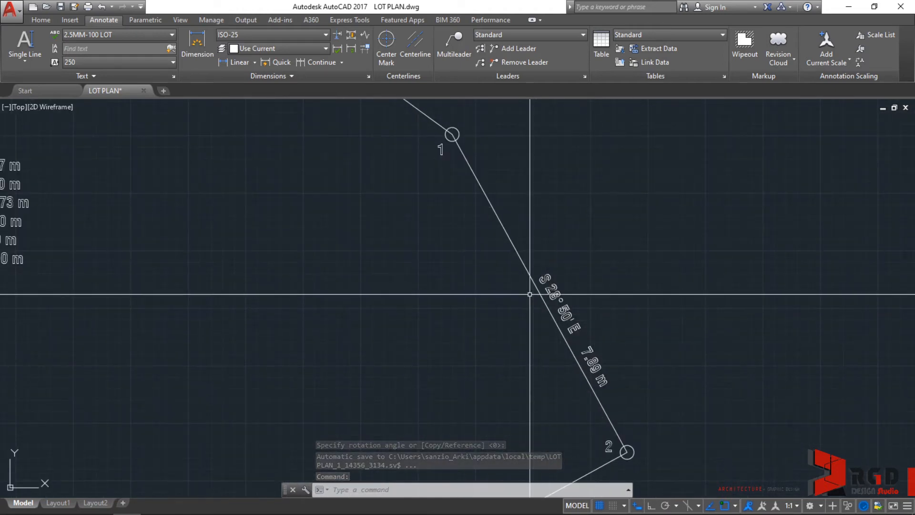
{"action": "scroll", "coordinate": [534, 303], "scroll_direction": "up", "scroll_amount": 1}
{"action": "scroll", "coordinate": [533, 314], "scroll_direction": "down", "scroll_amount": 1}
{"action": "left_click", "coordinate": [575, 318]}
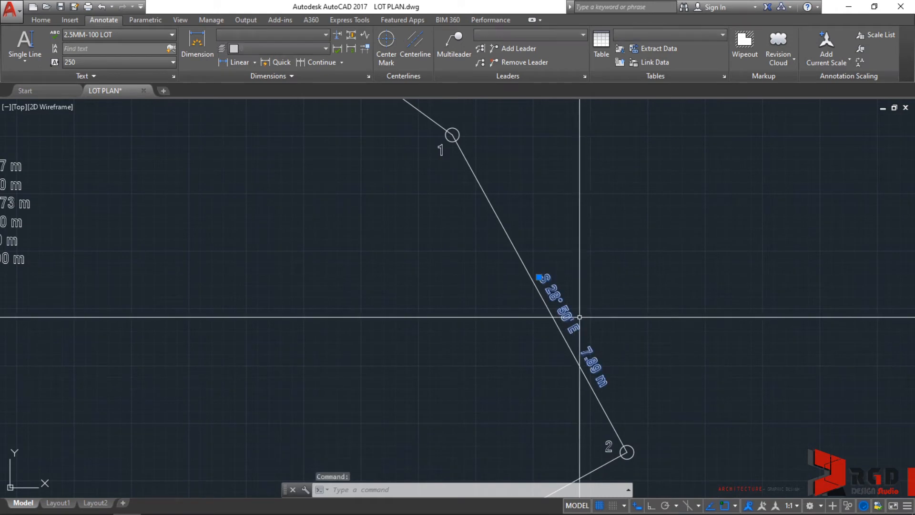
{"action": "type", "text": "M"}
{"action": "key", "text": "Return"}
{"action": "left_click", "coordinate": [605, 308]}
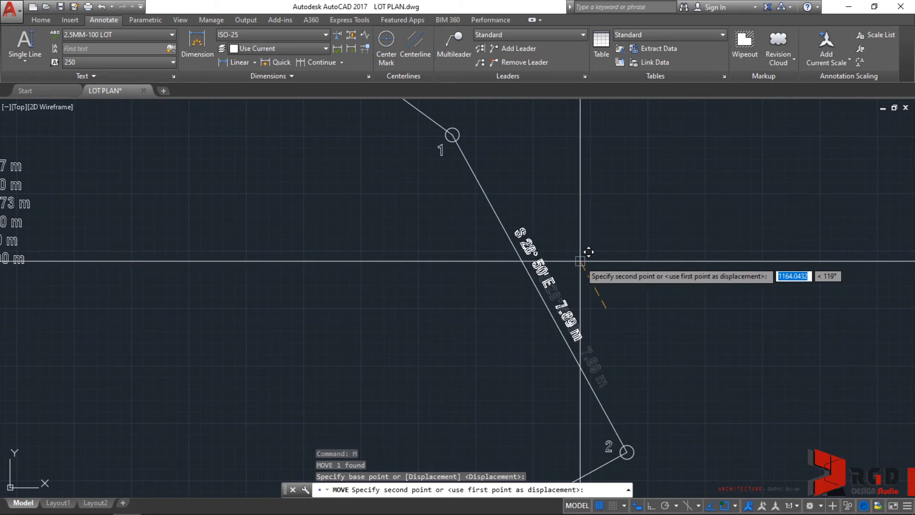
{"action": "left_click", "coordinate": [553, 260]}
{"action": "scroll", "coordinate": [532, 242], "scroll_direction": "up", "scroll_amount": 2}
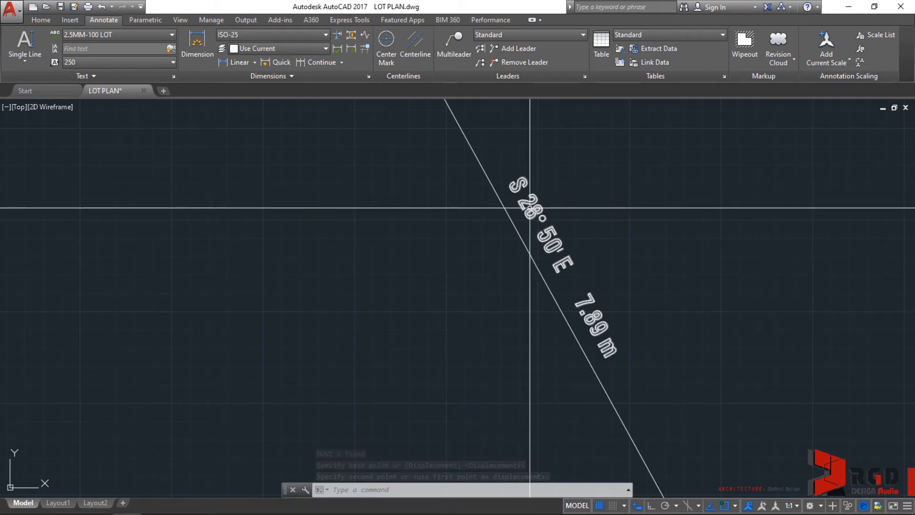
{"action": "scroll", "coordinate": [531, 208], "scroll_direction": "up", "scroll_amount": 2}
{"action": "scroll", "coordinate": [518, 230], "scroll_direction": "down", "scroll_amount": 2}
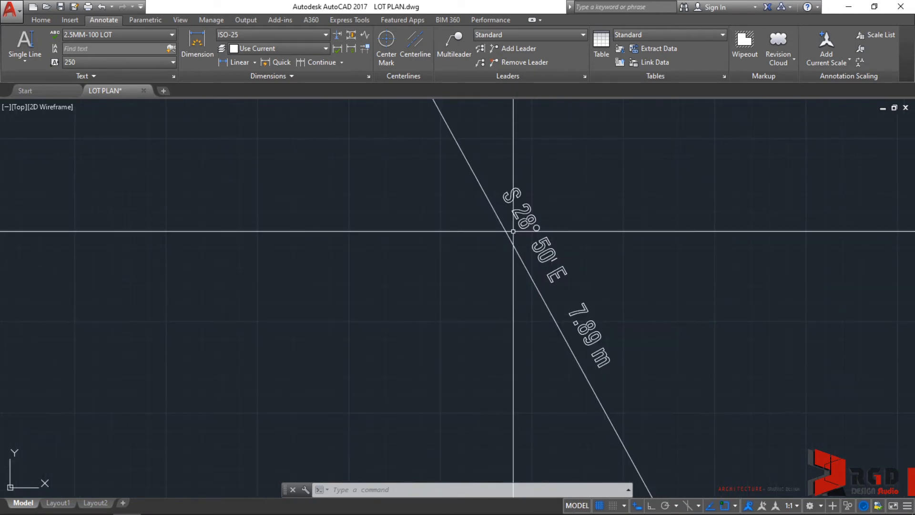
- Move the S 61° 10' W 5.97 m text out of the list to just below the middle of boundary line 2-3
{"action": "scroll", "coordinate": [597, 276], "scroll_direction": "down", "scroll_amount": 2}
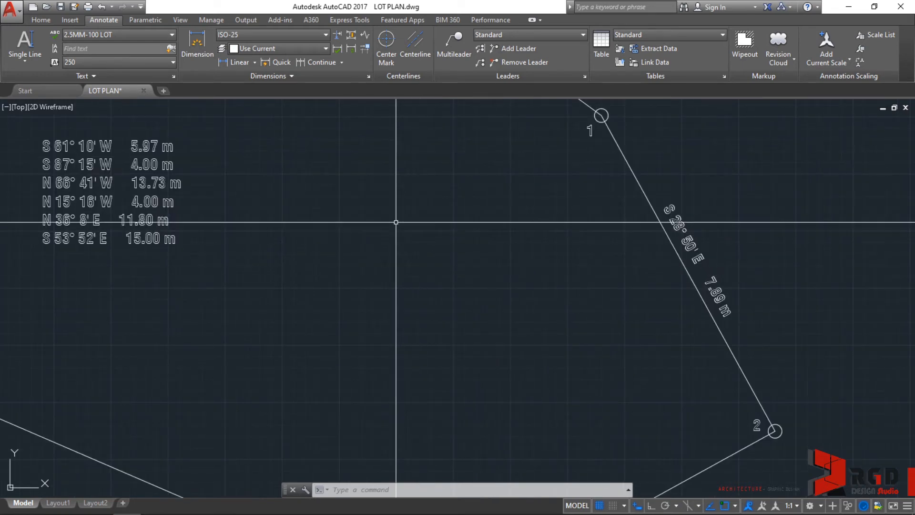
{"action": "middle_click_drag", "start_coordinate": [281, 180], "coordinate": [418, 245]}
{"action": "scroll", "coordinate": [287, 209], "scroll_direction": "up", "scroll_amount": 2}
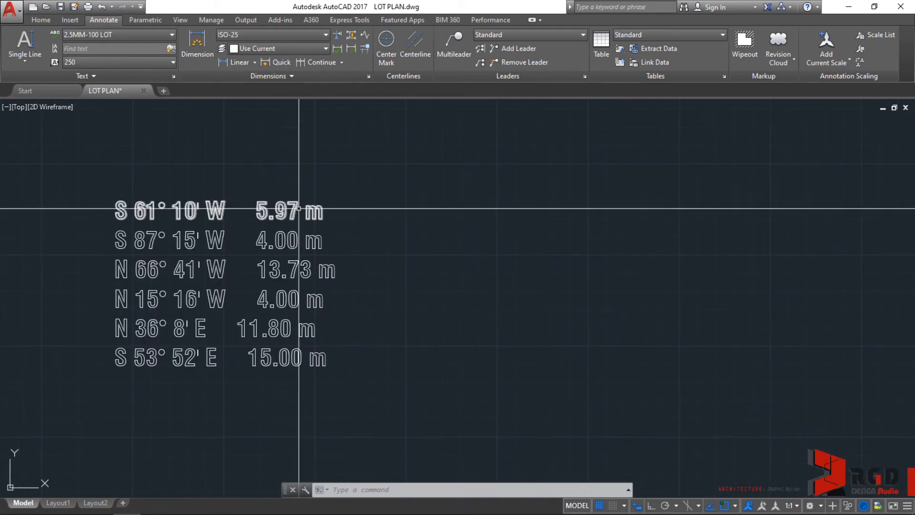
{"action": "left_click", "coordinate": [291, 210]}
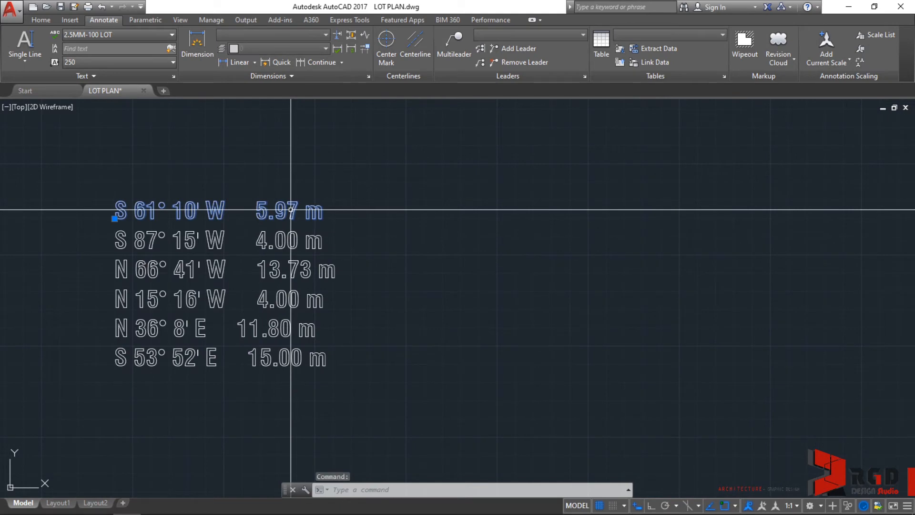
{"action": "type", "text": "M"}
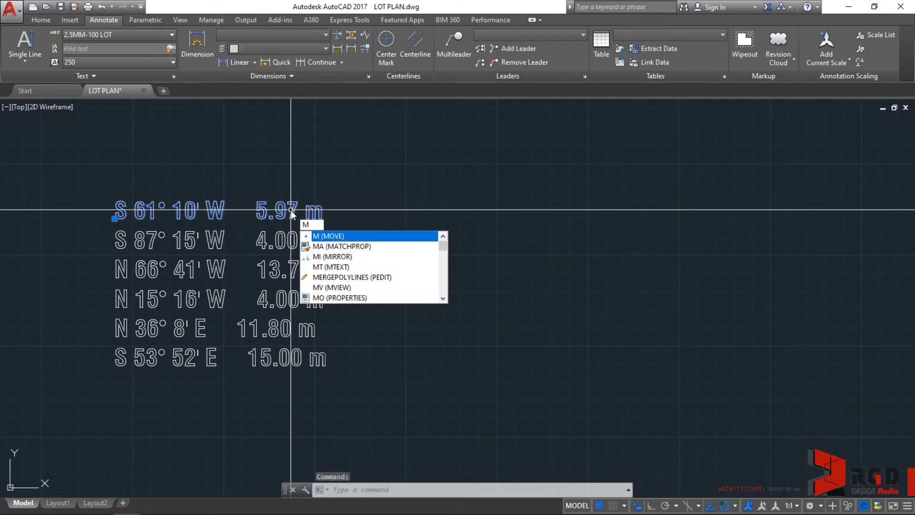
{"action": "key", "text": "Return"}
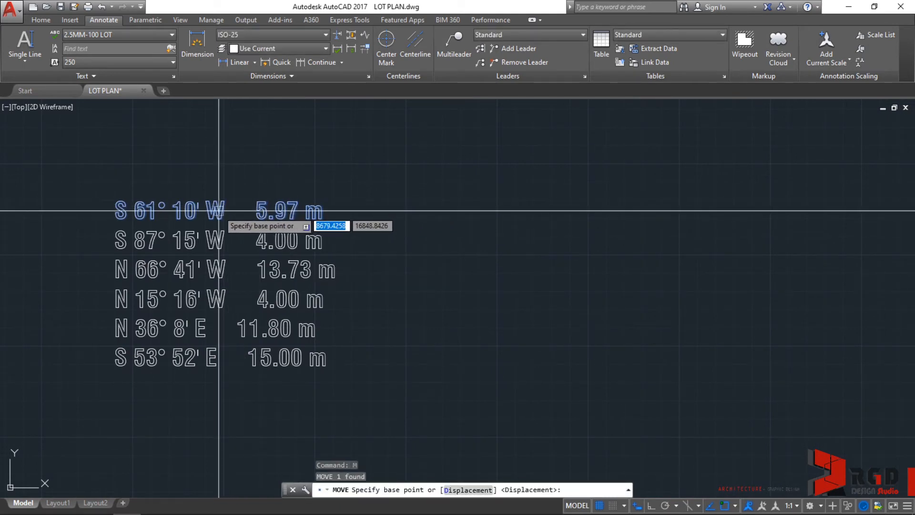
{"action": "left_click", "coordinate": [219, 211]}
{"action": "scroll", "coordinate": [644, 317], "scroll_direction": "down", "scroll_amount": 3}
{"action": "middle_click_drag", "start_coordinate": [643, 317], "coordinate": [442, 185]}
{"action": "scroll", "coordinate": [619, 341], "scroll_direction": "up", "scroll_amount": 6}
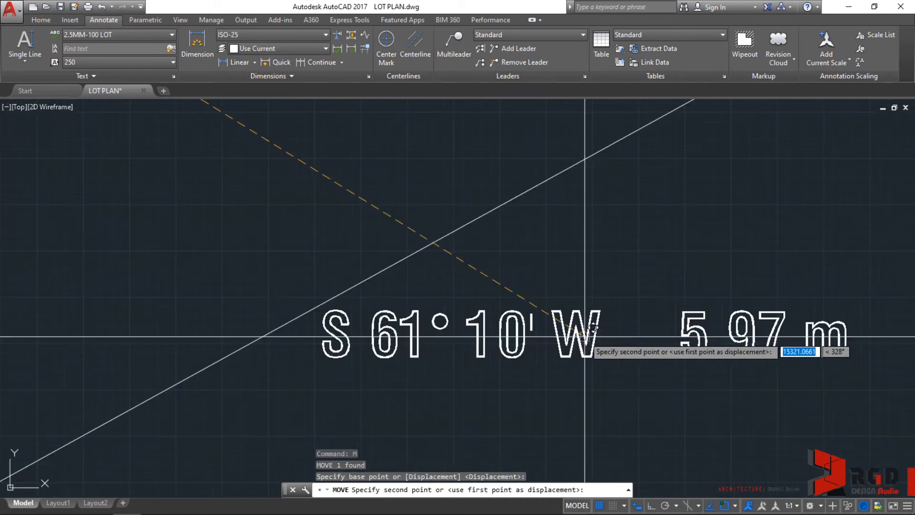
{"action": "scroll", "coordinate": [615, 331], "scroll_direction": "down", "scroll_amount": 3}
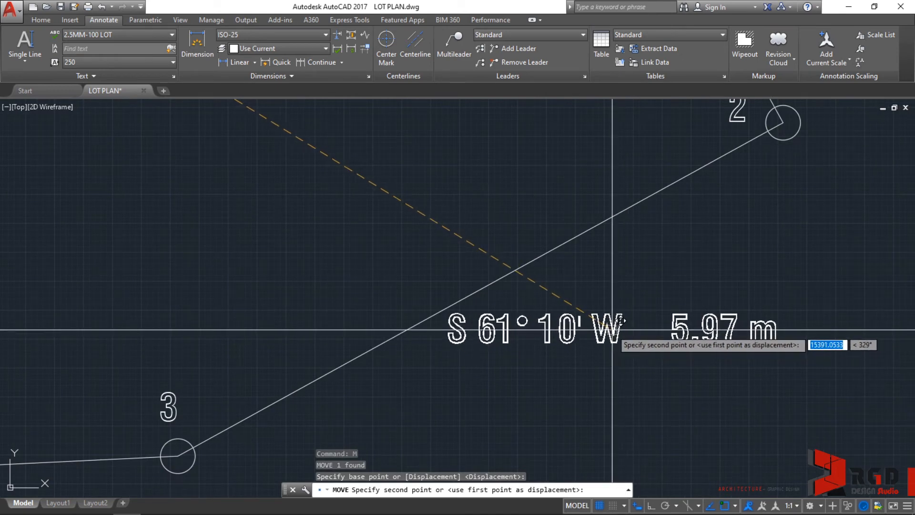
{"action": "left_click", "coordinate": [613, 330]}
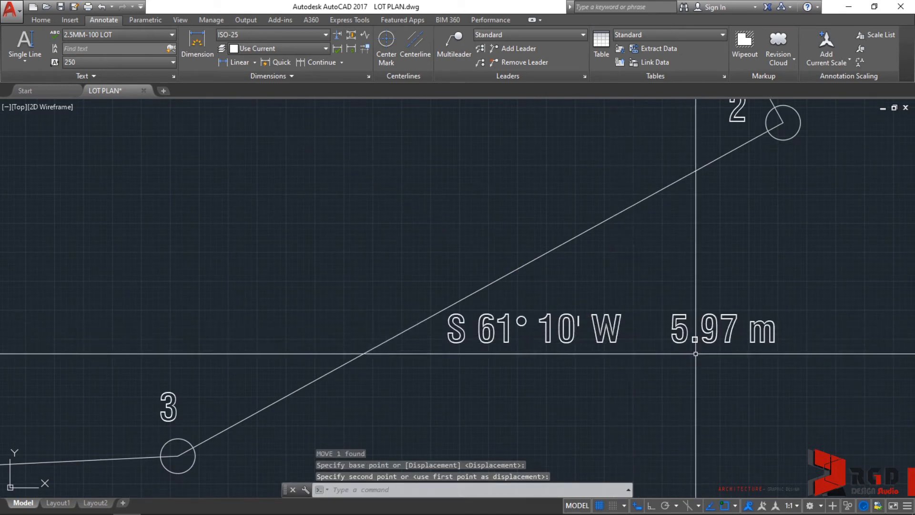
- Rotate the S 61° 10' W 5.97 m text about corner 3, using reference angle 0 and corner 2 as the new direction
{"action": "left_click", "coordinate": [616, 330]}
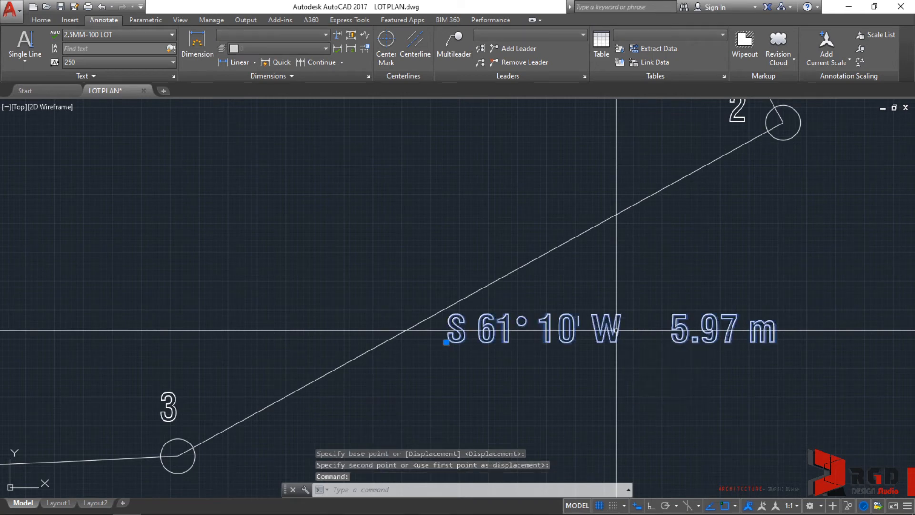
{"action": "type", "text": "RO"}
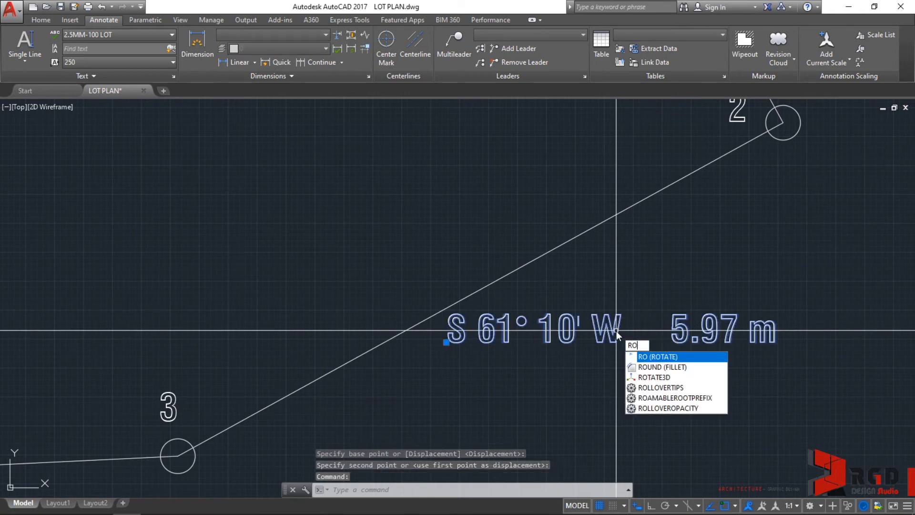
{"action": "key", "text": "Return"}
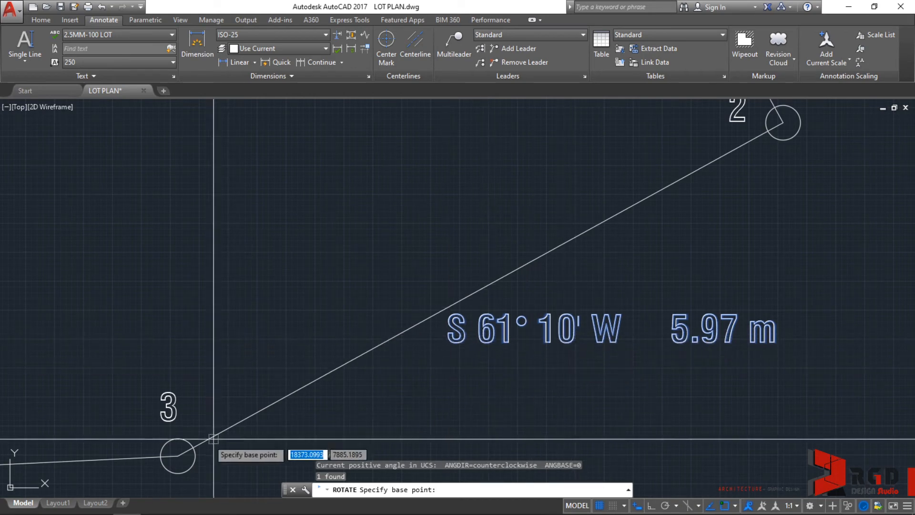
{"action": "left_click", "coordinate": [178, 456]}
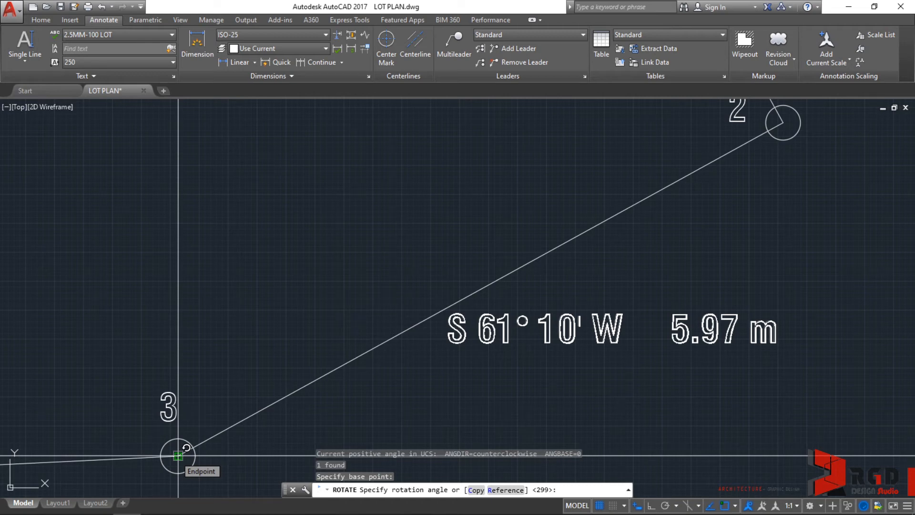
{"action": "type", "text": "R"}
{"action": "key", "text": "Return"}
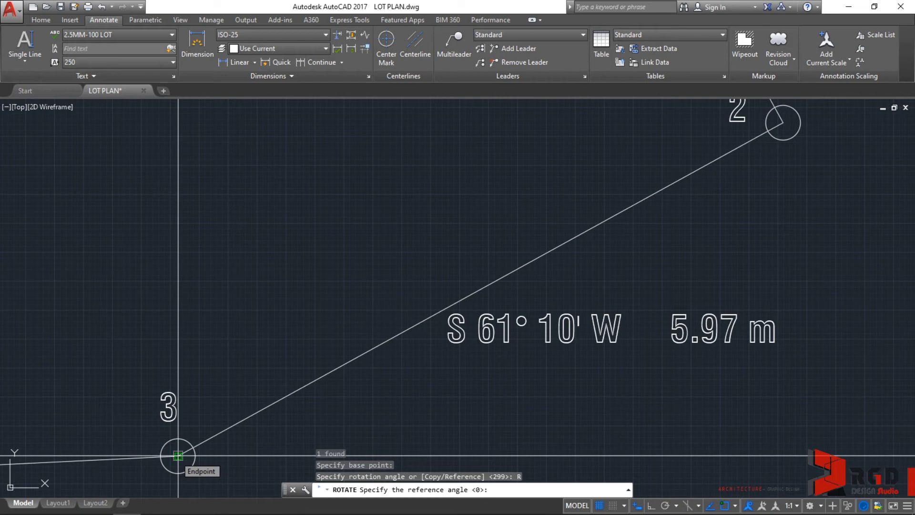
{"action": "key", "text": "Return"}
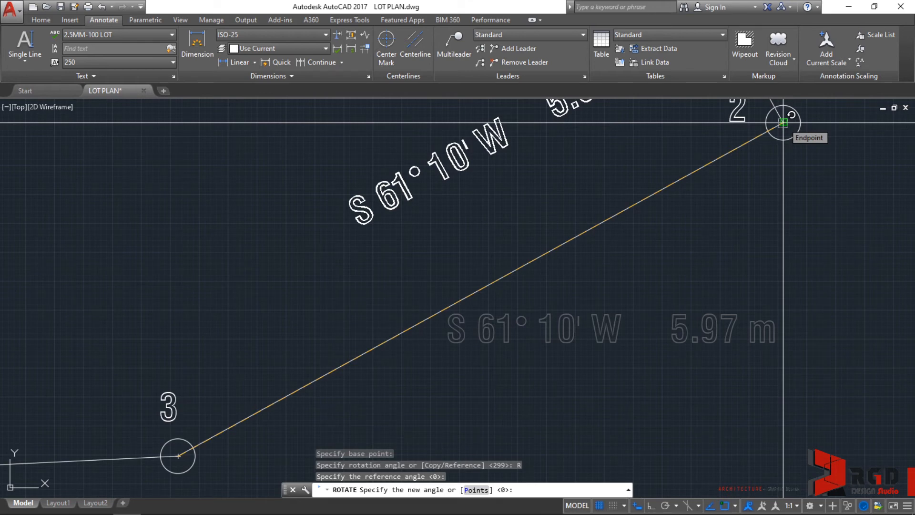
{"action": "left_click", "coordinate": [783, 122]}
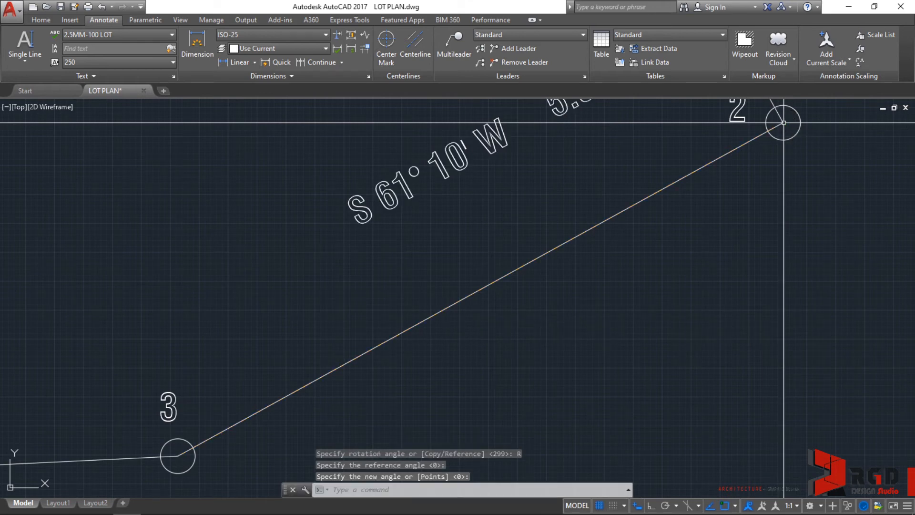
- Move the rotated S 61° 10' W 5.97 m text to just outside boundary line 2-3, centred along the line
{"action": "middle_click_drag", "start_coordinate": [626, 175], "coordinate": [633, 234]}
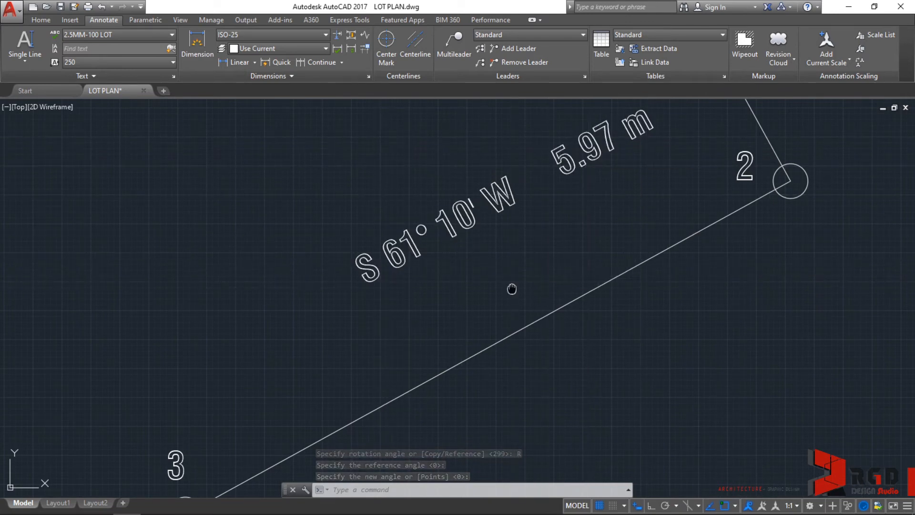
{"action": "middle_click_drag", "start_coordinate": [512, 289], "coordinate": [533, 257]}
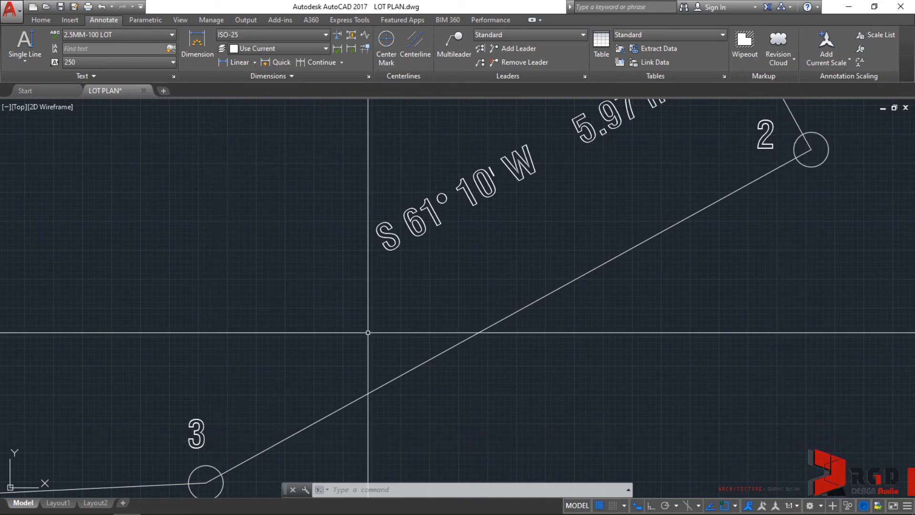
{"action": "middle_click_drag", "start_coordinate": [568, 147], "coordinate": [496, 205]}
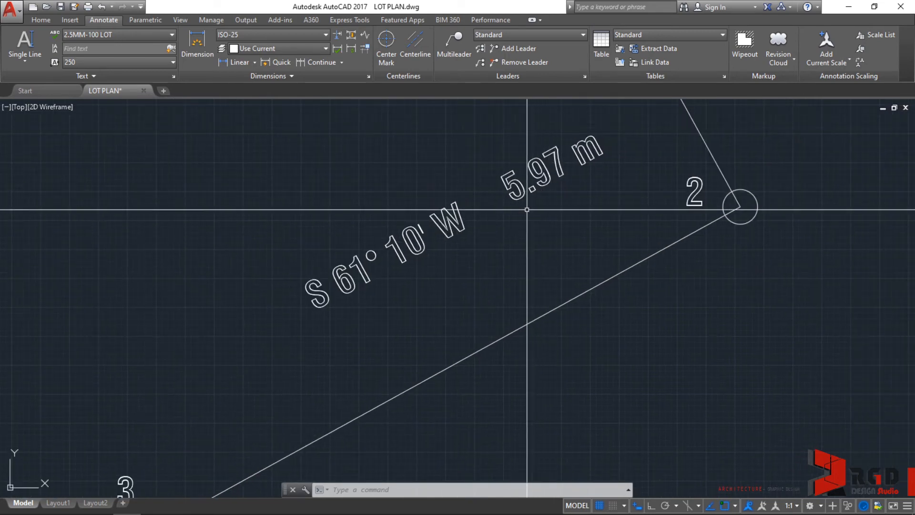
{"action": "scroll", "coordinate": [490, 310], "scroll_direction": "down", "scroll_amount": 2}
{"action": "middle_click_drag", "start_coordinate": [491, 311], "coordinate": [492, 258]}
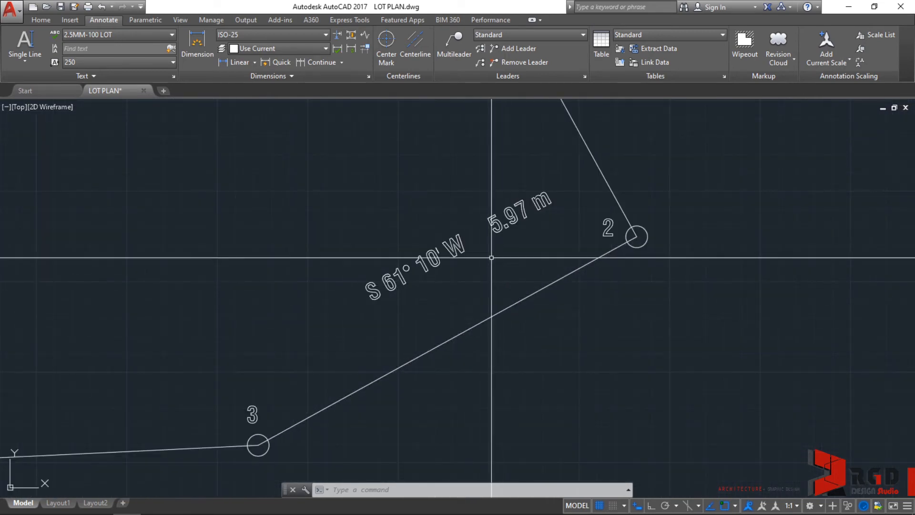
{"action": "left_click", "coordinate": [393, 280]}
{"action": "left_click", "coordinate": [495, 228]}
{"action": "type", "text": "m"}
{"action": "key", "text": "Return"}
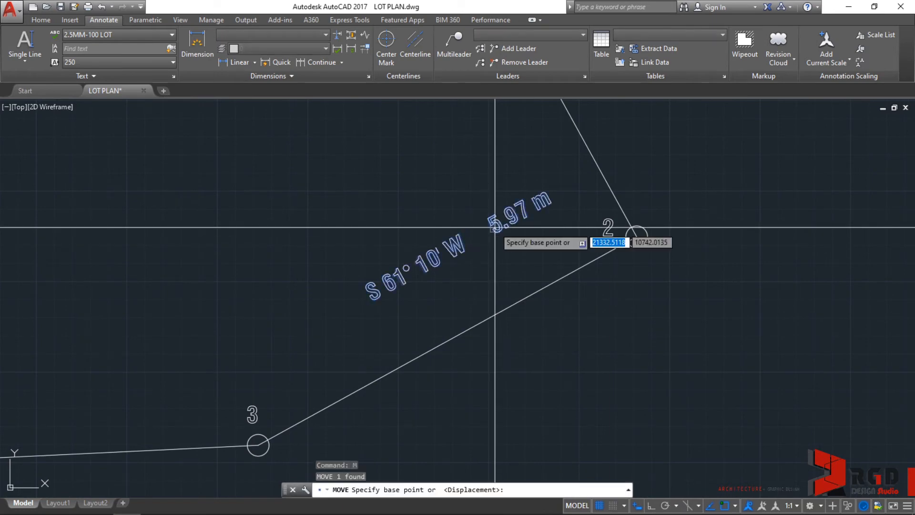
{"action": "left_click", "coordinate": [439, 258]}
{"action": "scroll", "coordinate": [475, 360], "scroll_direction": "up", "scroll_amount": 2}
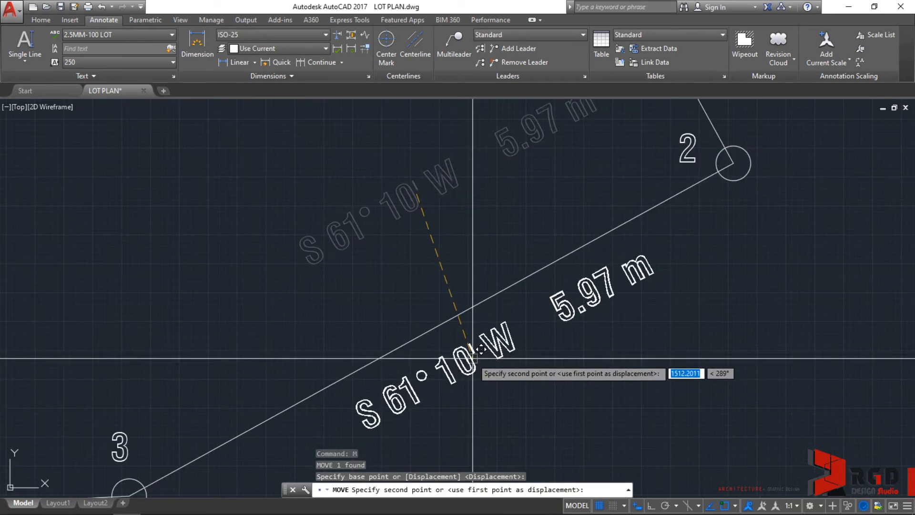
{"action": "middle_click_drag", "start_coordinate": [451, 358], "coordinate": [483, 320]}
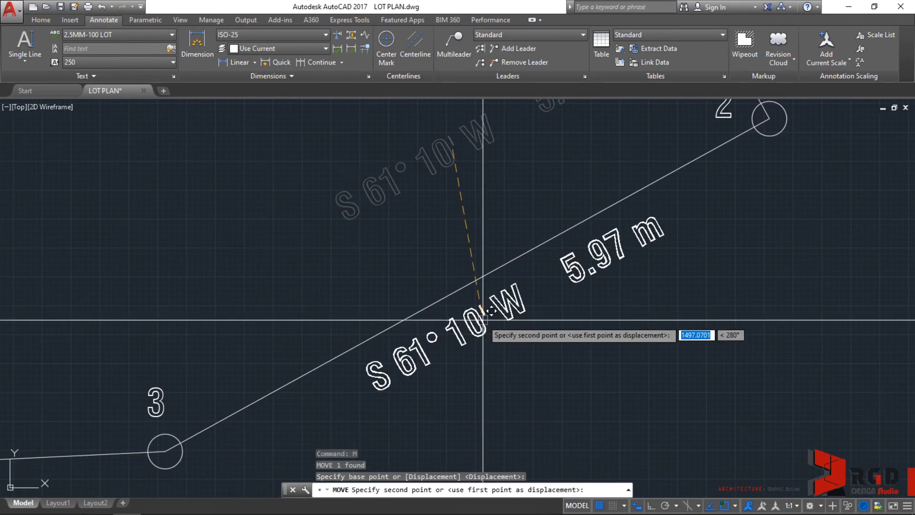
{"action": "left_click", "coordinate": [485, 319]}
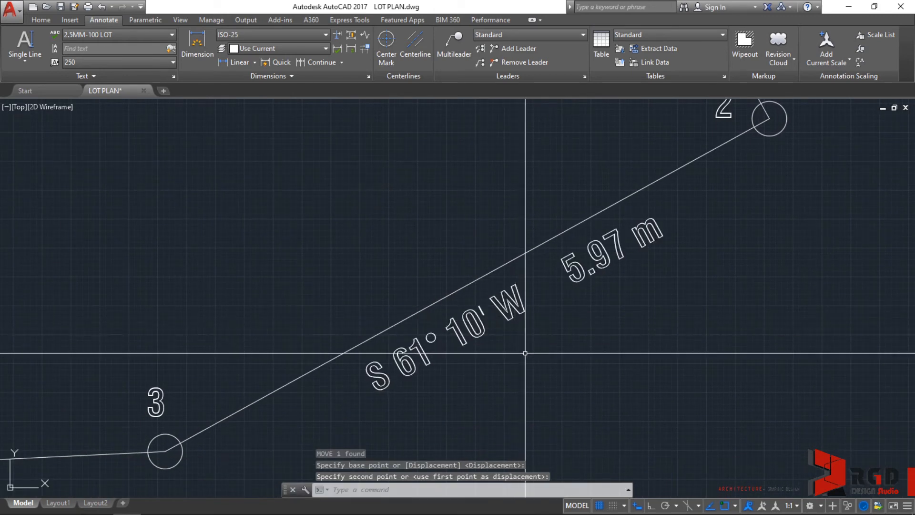
- Move the S 87° 15' W 4.00 m text out of the list to just below the middle of boundary line 3-4
{"action": "scroll", "coordinate": [529, 357], "scroll_direction": "down", "scroll_amount": 8}
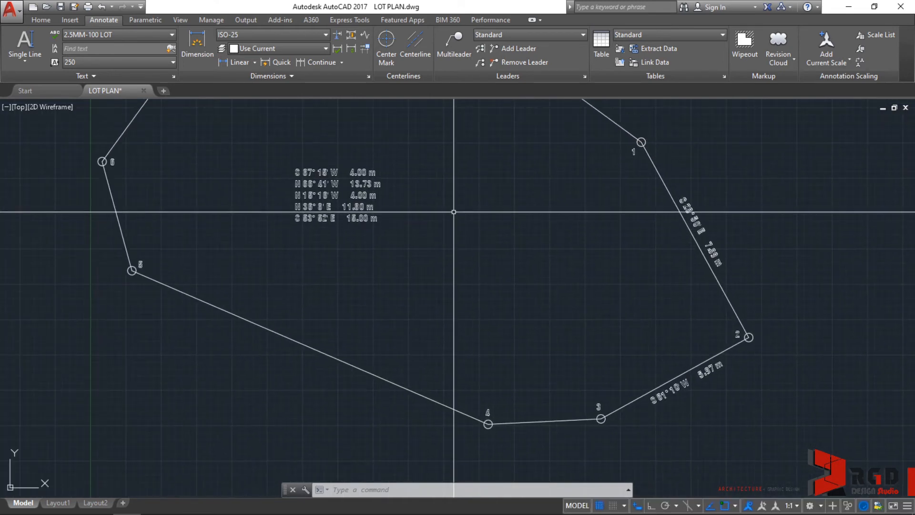
{"action": "left_click", "coordinate": [331, 170]}
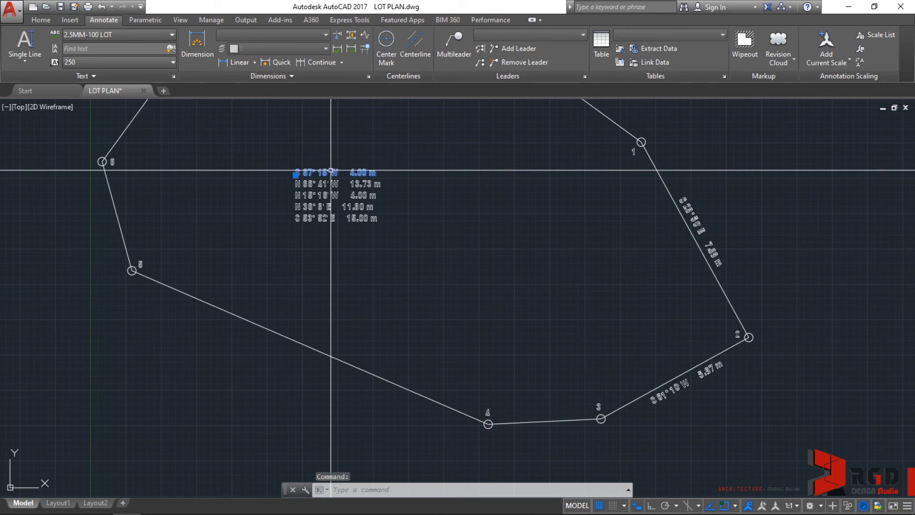
{"action": "type", "text": "m"}
{"action": "key", "text": "Return"}
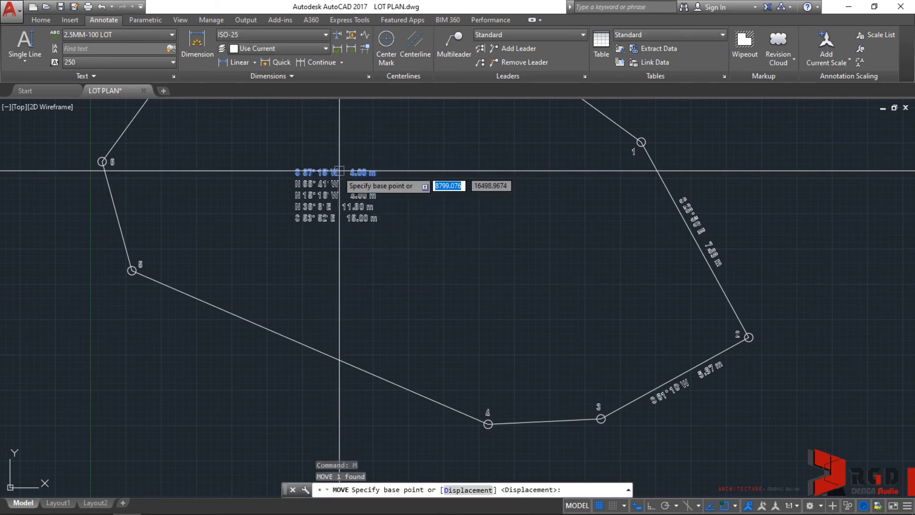
{"action": "left_click", "coordinate": [331, 172]}
{"action": "middle_click_drag", "start_coordinate": [525, 327], "coordinate": [465, 223]}
{"action": "scroll", "coordinate": [493, 363], "scroll_direction": "up", "scroll_amount": 4}
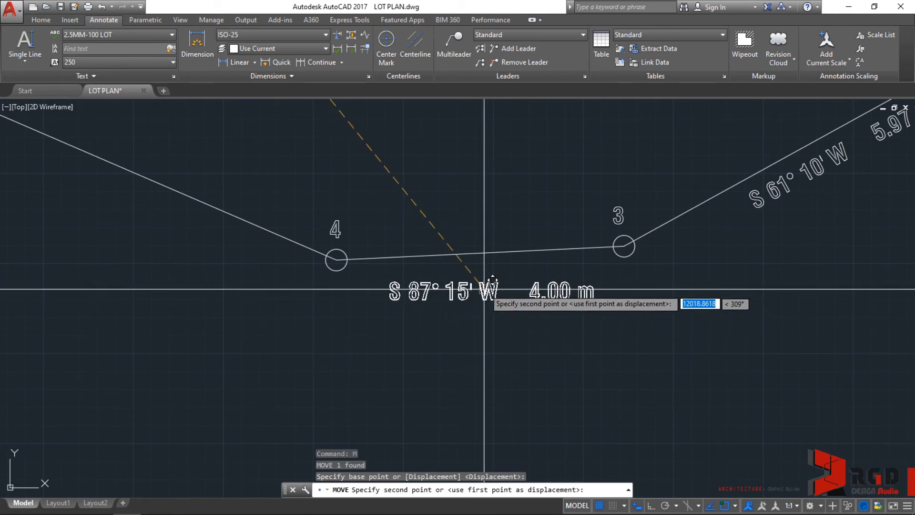
{"action": "left_click", "coordinate": [486, 288]}
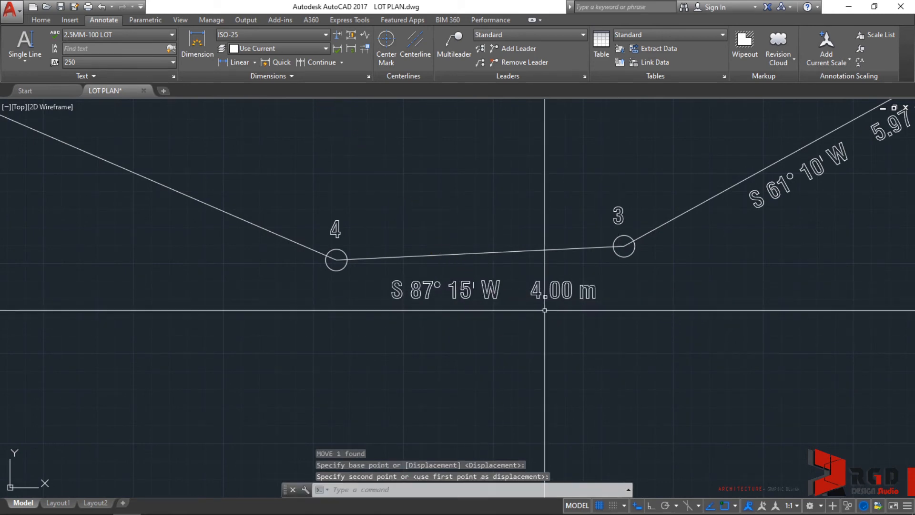
- Rotate the S 87° 15' W 4.00 m text about its lower start point by the bearing angle S87D15'W
{"action": "scroll", "coordinate": [499, 306], "scroll_direction": "up", "scroll_amount": 2}
{"action": "left_click", "coordinate": [544, 328]}
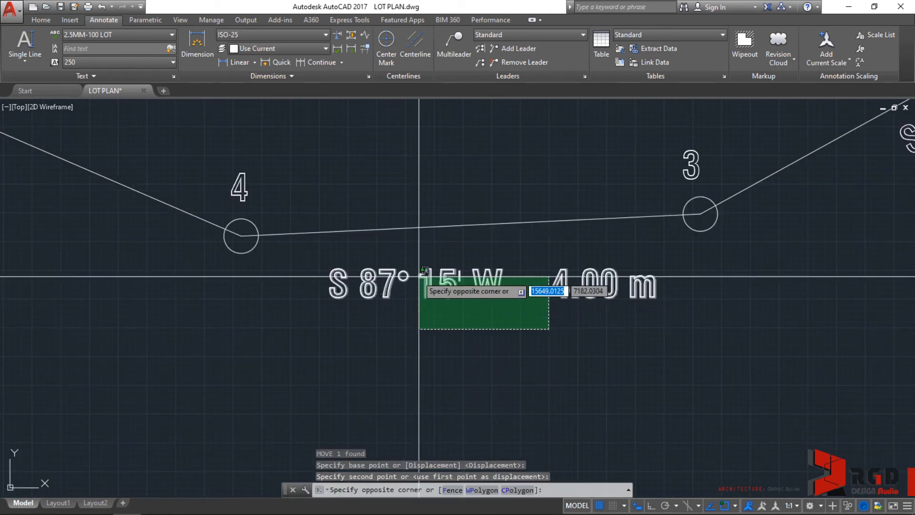
{"action": "left_click", "coordinate": [392, 271]}
{"action": "type", "text": "RO"}
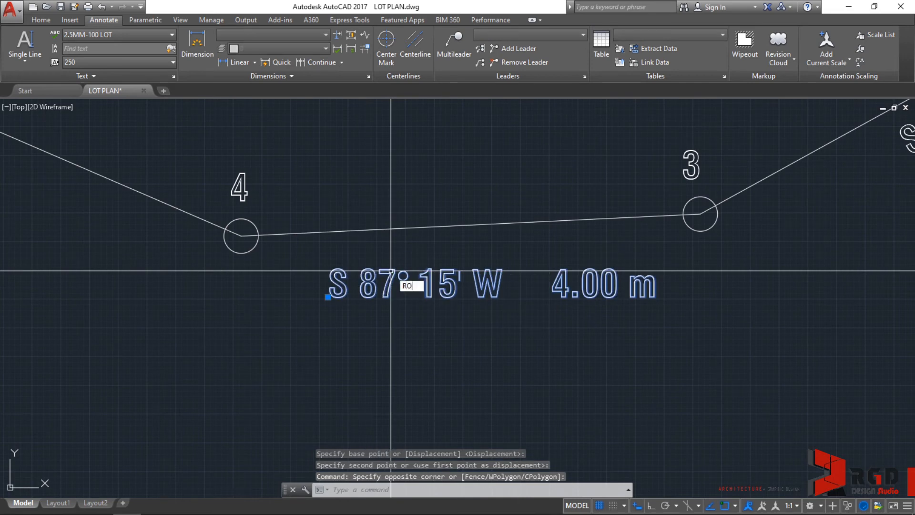
{"action": "key", "text": "Return"}
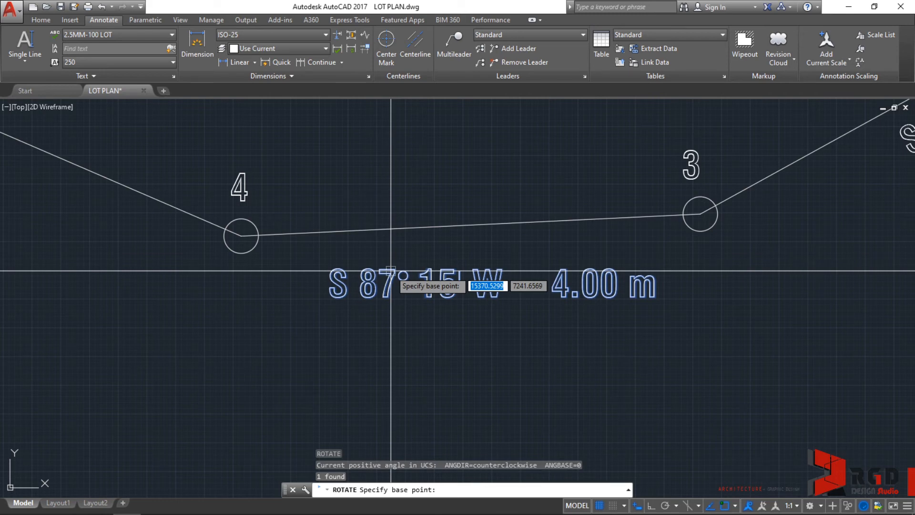
{"action": "left_click", "coordinate": [325, 296]}
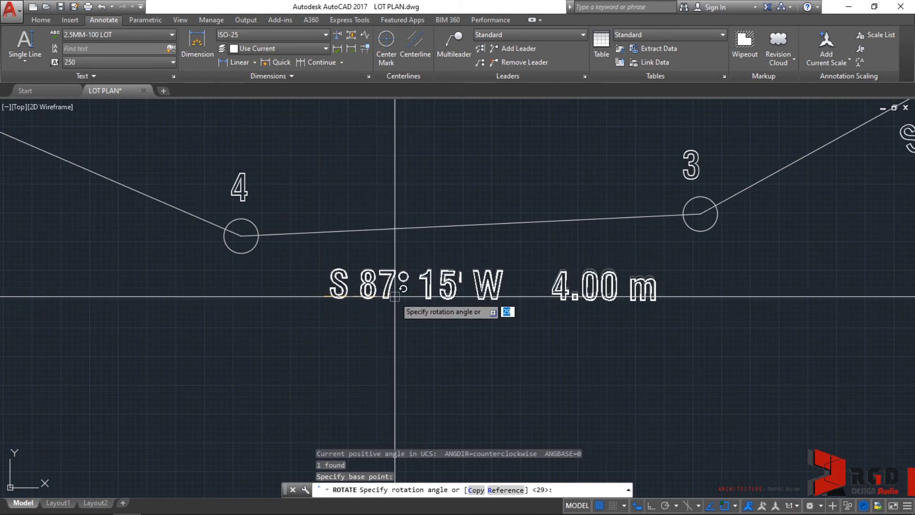
{"action": "type", "text": "S87"}
{"action": "type", "text": "D15'W"}
{"action": "key", "text": "Return"}
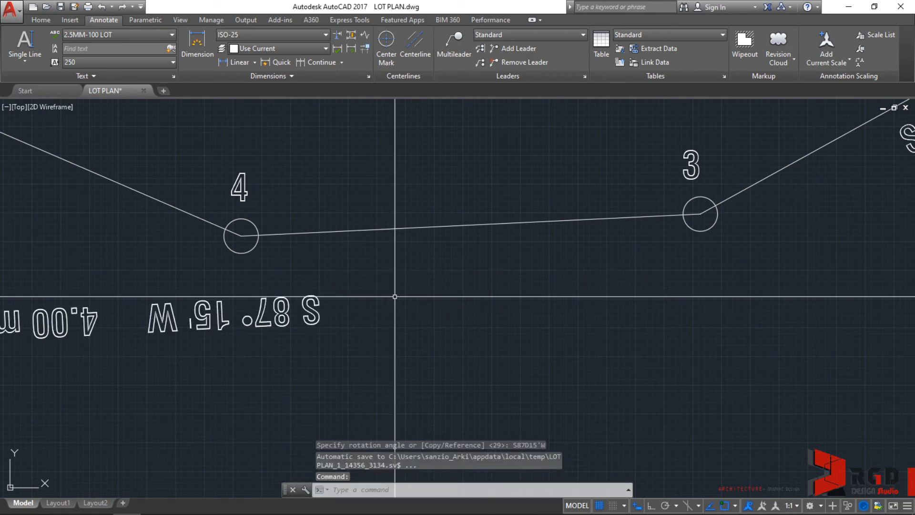
- Turn the upside-down S 87° 15' W 4.00 m text upright with the Express text Rotate command's Most Readable option
{"action": "middle_click_drag", "start_coordinate": [249, 347], "coordinate": [480, 307]}
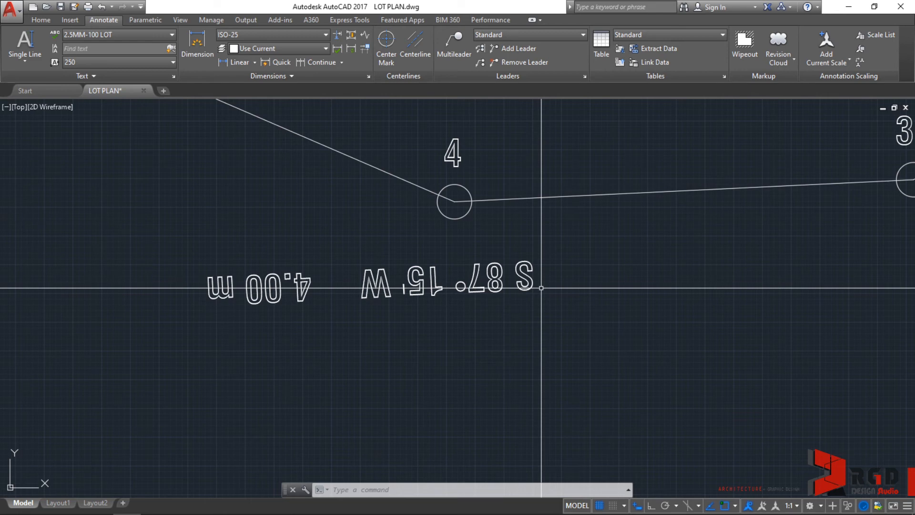
{"action": "left_click", "coordinate": [436, 285]}
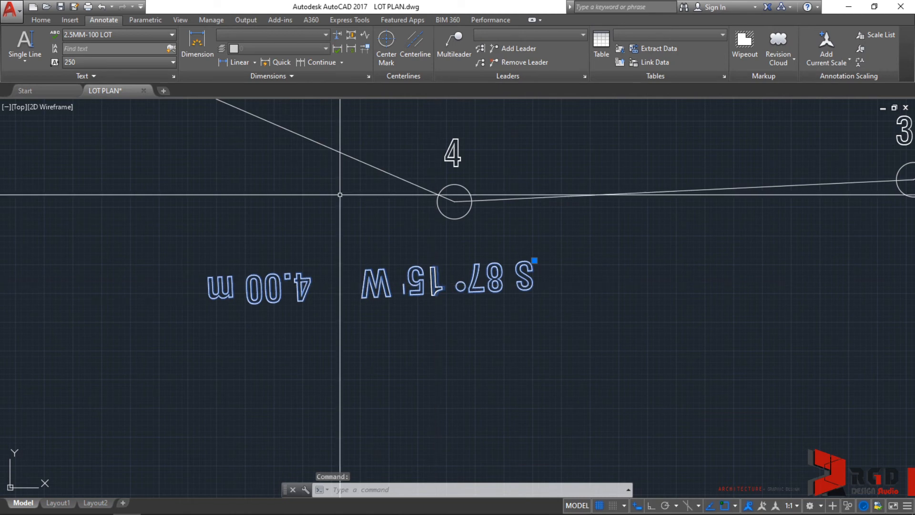
{"action": "left_click", "coordinate": [345, 20]}
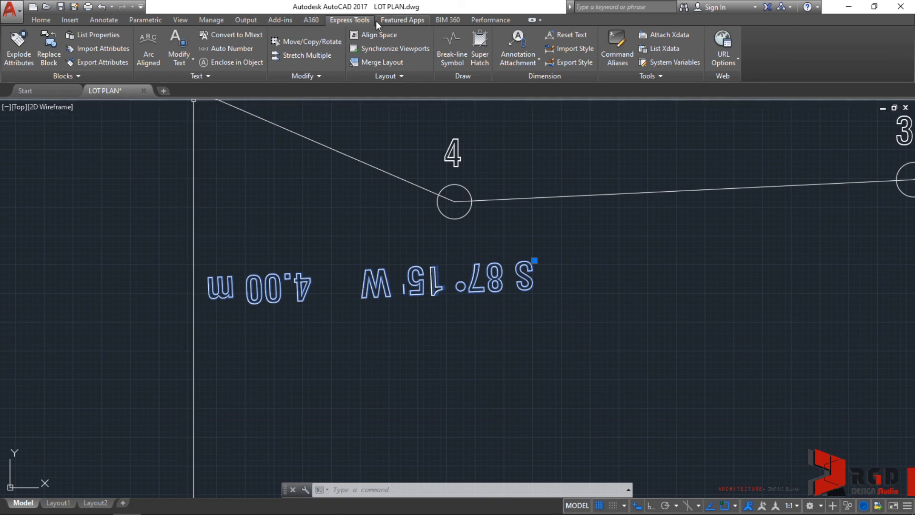
{"action": "left_click", "coordinate": [194, 64]}
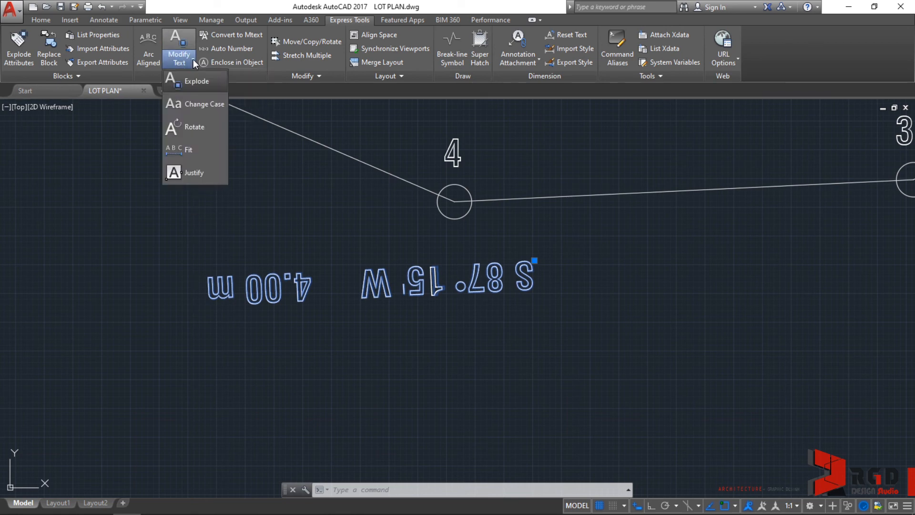
{"action": "left_click", "coordinate": [193, 127]}
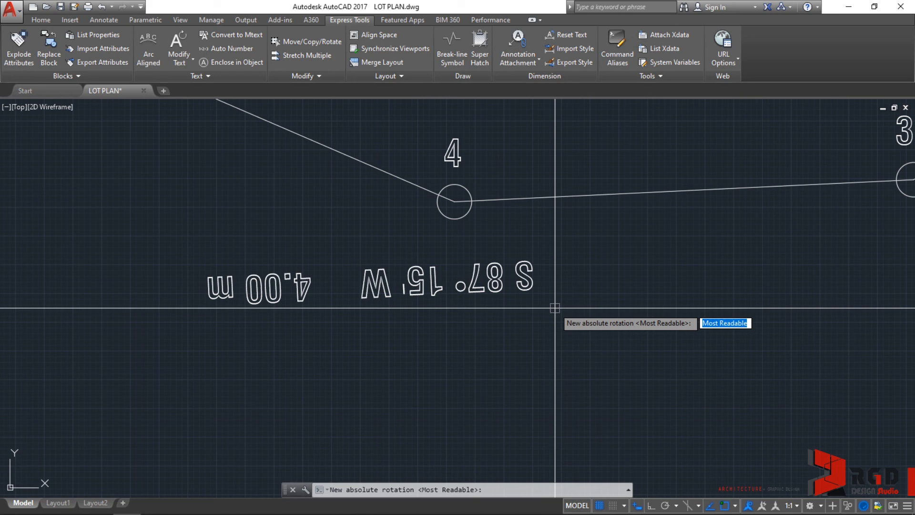
{"action": "key", "text": "Return"}
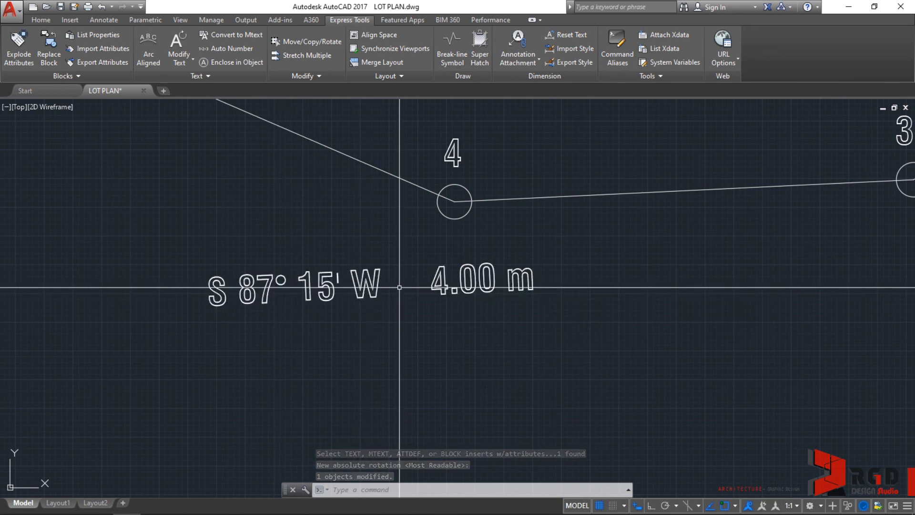
- Move the upright S 87° 15' W 4.00 m text to just below boundary line 3-4, centred along the line
{"action": "middle_click_drag", "start_coordinate": [510, 267], "coordinate": [474, 297]}
{"action": "left_click", "coordinate": [422, 302]}
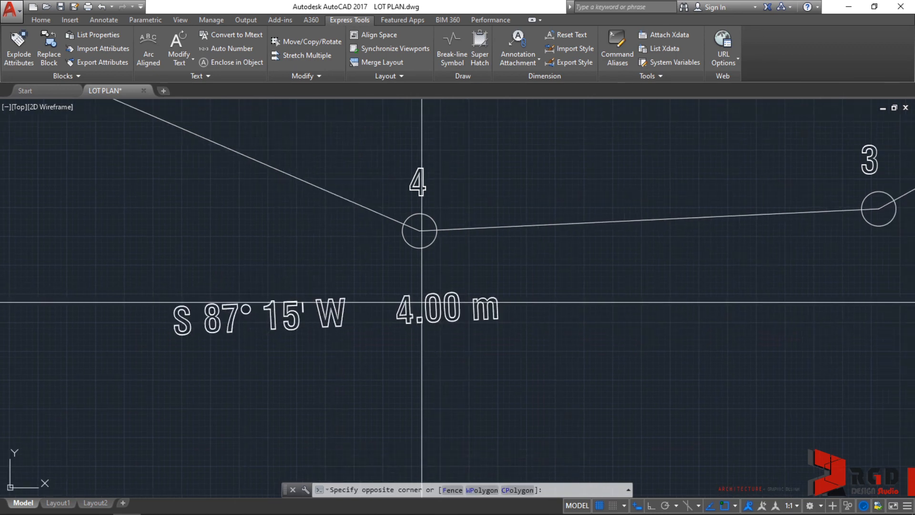
{"action": "left_click", "coordinate": [284, 331]}
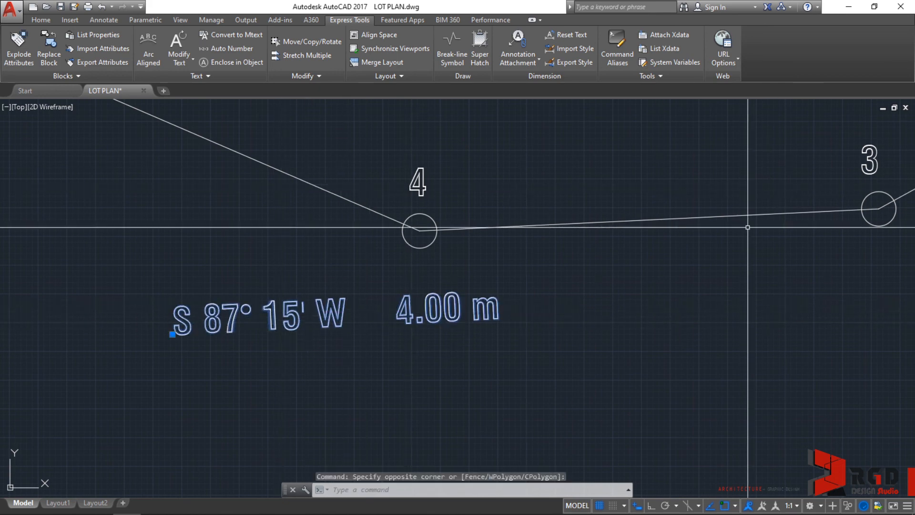
{"action": "type", "text": "M"}
{"action": "key", "text": "Return"}
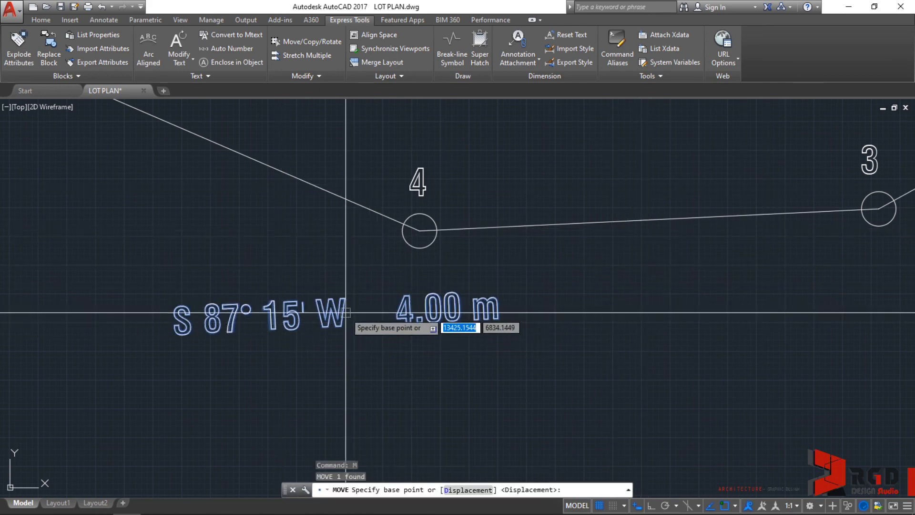
{"action": "left_click", "coordinate": [345, 313]}
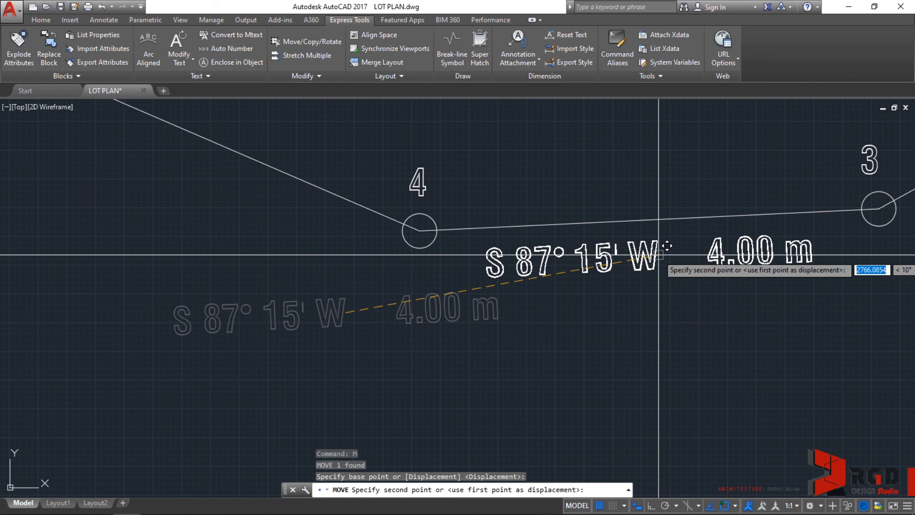
{"action": "left_click", "coordinate": [659, 255]}
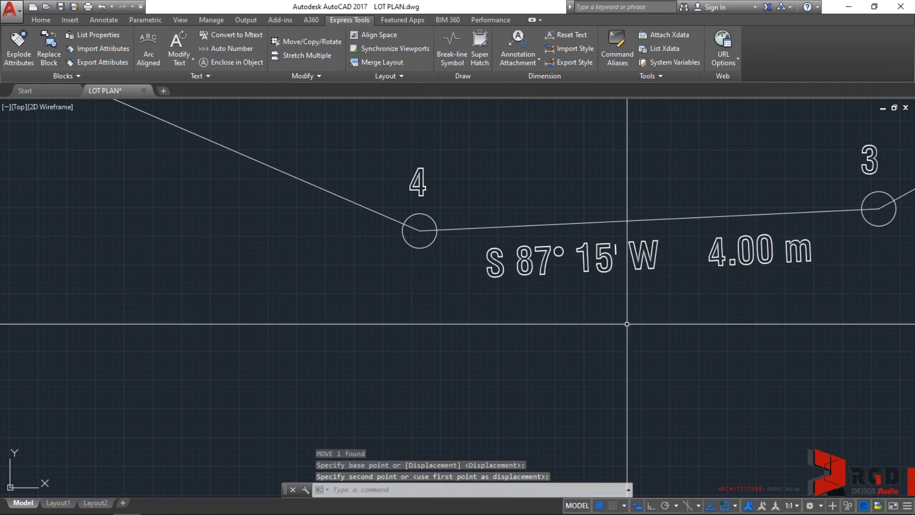
- Move the N 66° 41' W 13.73 m text out of the list to below the middle of boundary line 4-5
{"action": "scroll", "coordinate": [574, 314], "scroll_direction": "down", "scroll_amount": 2}
{"action": "middle_click_drag", "start_coordinate": [572, 310], "coordinate": [543, 391]}
{"action": "scroll", "coordinate": [525, 343], "scroll_direction": "down", "scroll_amount": 2}
{"action": "scroll", "coordinate": [484, 296], "scroll_direction": "down", "scroll_amount": 2}
{"action": "middle_click_drag", "start_coordinate": [484, 289], "coordinate": [538, 392]}
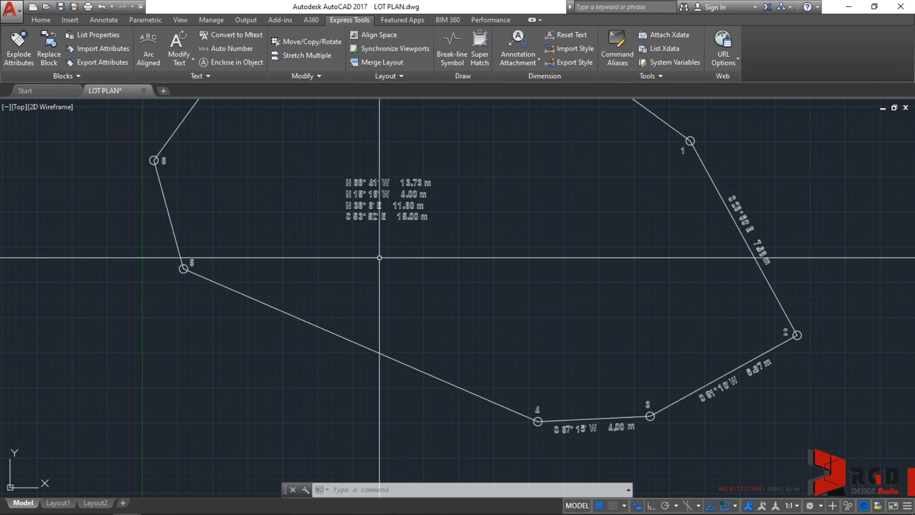
{"action": "scroll", "coordinate": [419, 311], "scroll_direction": "down", "scroll_amount": 2}
{"action": "mouse_move", "coordinate": [419, 311]}
{"action": "middle_mouse_down"}
{"action": "mouse_move", "coordinate": [437, 325]}
{"action": "mouse_move", "coordinate": [445, 370]}
{"action": "middle_mouse_up"}
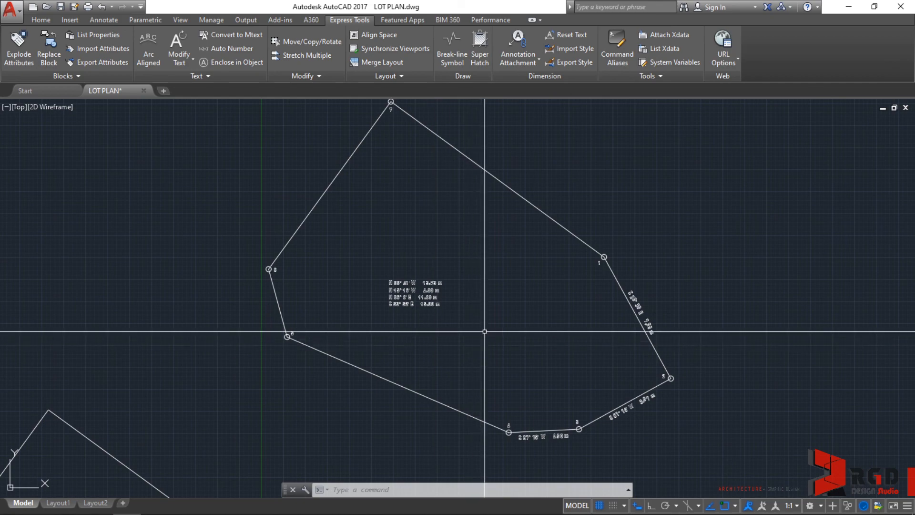
{"action": "scroll", "coordinate": [305, 380], "scroll_direction": "up", "scroll_amount": 2}
{"action": "left_click", "coordinate": [441, 227]}
{"action": "type", "text": "m"}
{"action": "left_click", "coordinate": [473, 232]}
{"action": "left_click", "coordinate": [403, 409]}
- Rotate the N 66° 41' W 13.73 m text parallel to boundary line 4-5, using a reference angle picked from point 5 to point 4
{"action": "scroll", "coordinate": [419, 413], "scroll_direction": "up", "scroll_amount": 2}
{"action": "left_click", "coordinate": [413, 336]}
{"action": "type", "text": "ro"}
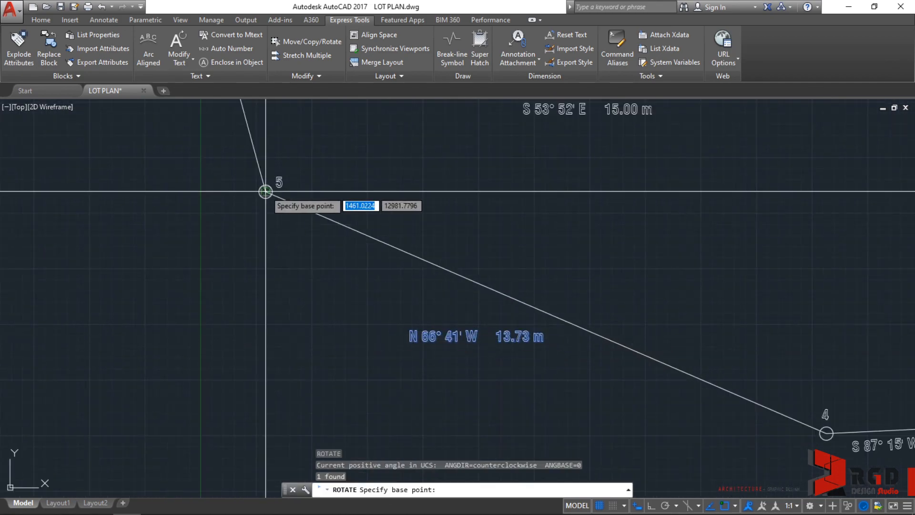
{"action": "left_click", "coordinate": [826, 433]}
- Move the rotated N 66° 41' W 13.73 m text to just outside boundary line 4-5, centred along the line
{"action": "left_click", "coordinate": [492, 423]}
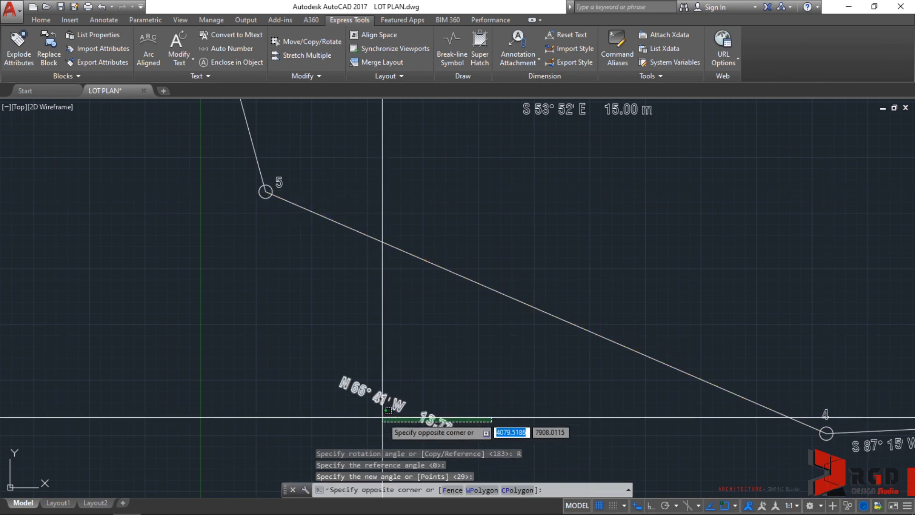
{"action": "left_click", "coordinate": [382, 416]}
{"action": "type", "text": "m"}
{"action": "left_click", "coordinate": [408, 410]}
{"action": "left_click", "coordinate": [530, 324]}
- Move the N 15° 16' W, N 36° 8' E and S 53° 52' E texts out of the list to near lines 5-6, 6-7 and 7-1 respectively
{"action": "scroll", "coordinate": [531, 324], "scroll_direction": "down", "scroll_amount": 2}
{"action": "left_click", "coordinate": [649, 332]}
{"action": "left_click", "coordinate": [389, 364]}
{"action": "left_click", "coordinate": [641, 343]}
{"action": "left_click", "coordinate": [476, 171]}
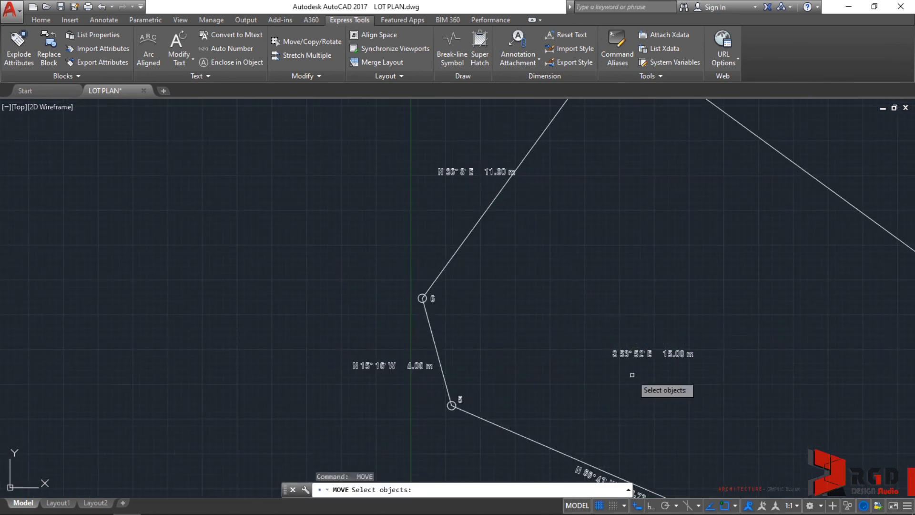
{"action": "left_click", "coordinate": [705, 229]}
- Rotate the N 15° 16' W 4.00 m text parallel to boundary line 5-6, using a reference angle picked from point 6 to point 5
{"action": "scroll", "coordinate": [436, 374], "scroll_direction": "up", "scroll_amount": 6}
{"action": "left_click", "coordinate": [407, 338]}
{"action": "type", "text": "ro"}
{"action": "left_click", "coordinate": [433, 339]}
{"action": "type", "text": "r"}
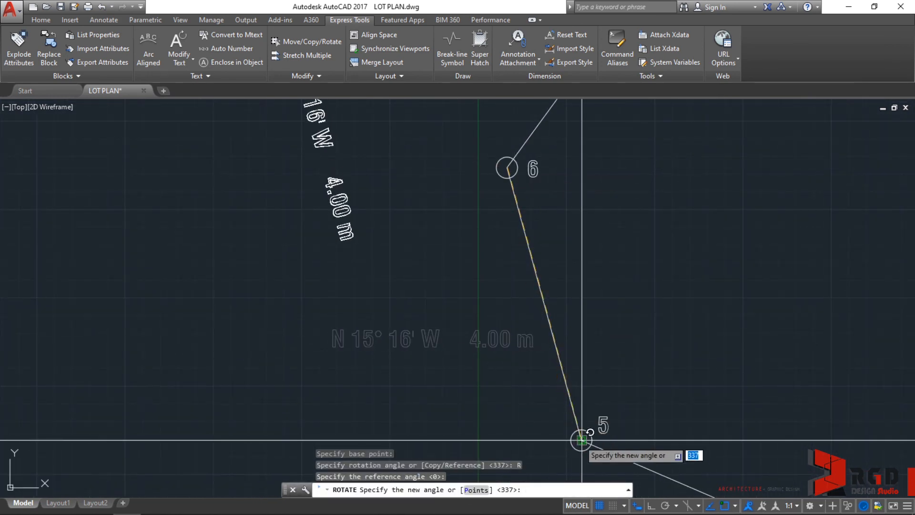
{"action": "left_click", "coordinate": [582, 440]}
- Move the rotated N 15° 16' W 4.00 m text to just outside boundary line 5-6, centred along the line
{"action": "left_click", "coordinate": [333, 153]}
{"action": "type", "text": "m"}
{"action": "left_click", "coordinate": [332, 135]}
{"action": "left_click", "coordinate": [525, 293]}
- Rotate the N 36° 8' E 11.80 m text parallel to boundary line 6-7 by picking its new reference angle along that line
{"action": "left_click", "coordinate": [399, 309]}
{"action": "type", "text": "ro"}
{"action": "left_click", "coordinate": [367, 374]}
{"action": "type", "text": "r"}
{"action": "scroll", "coordinate": [503, 287], "scroll_direction": "down", "scroll_amount": 2}
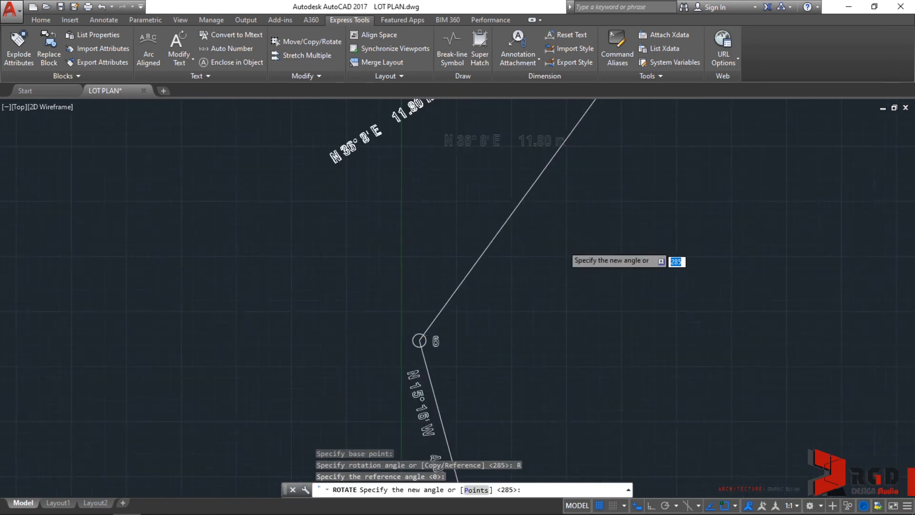
{"action": "left_click", "coordinate": [505, 243]}
- Move the rotated N 36° 8' E 11.80 m text to just outside boundary line 6-7, near the line's middle
{"action": "left_click", "coordinate": [294, 350]}
{"action": "type", "text": "m"}
{"action": "left_click", "coordinate": [292, 352]}
{"action": "scroll", "coordinate": [479, 424], "scroll_direction": "up", "scroll_amount": 2}
{"action": "left_click", "coordinate": [413, 291]}
- Rotate the S 53° 52' E 15.00 m text parallel to boundary line 7-1, using a reference angle picked from point 7 to point 1
{"action": "scroll", "coordinate": [412, 291], "scroll_direction": "down", "scroll_amount": 3}
{"action": "left_click", "coordinate": [467, 307]}
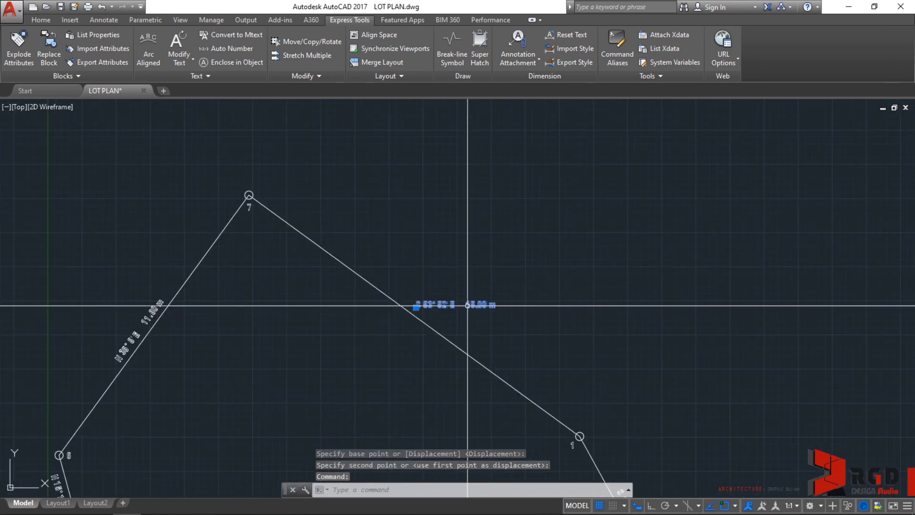
{"action": "type", "text": "ro"}
{"action": "left_click", "coordinate": [251, 188]}
{"action": "type", "text": "r"}
{"action": "left_click", "coordinate": [723, 462]}
- Move the rotated S 53° 52' E 15.00 m text to just outside boundary line 7-1, centred along the line
{"action": "left_click", "coordinate": [464, 373]}
{"action": "left_click", "coordinate": [399, 331]}
{"action": "type", "text": "m"}
{"action": "left_click", "coordinate": [358, 305]}
{"action": "scroll", "coordinate": [508, 191], "scroll_direction": "down", "scroll_amount": 2}
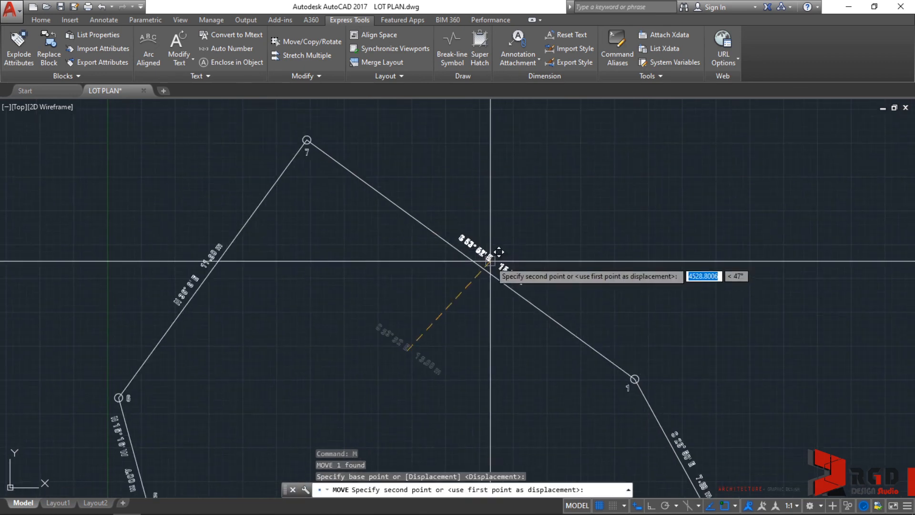
{"action": "left_click", "coordinate": [484, 258]}
{"action": "scroll", "coordinate": [484, 262], "scroll_direction": "down", "scroll_amount": 4}
{"action": "middle_click_drag", "start_coordinate": [480, 287], "coordinate": [490, 257]}
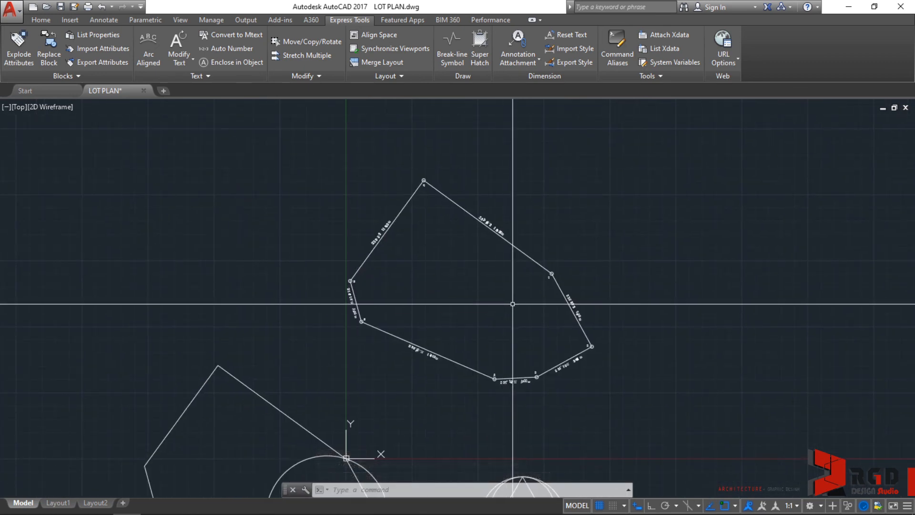